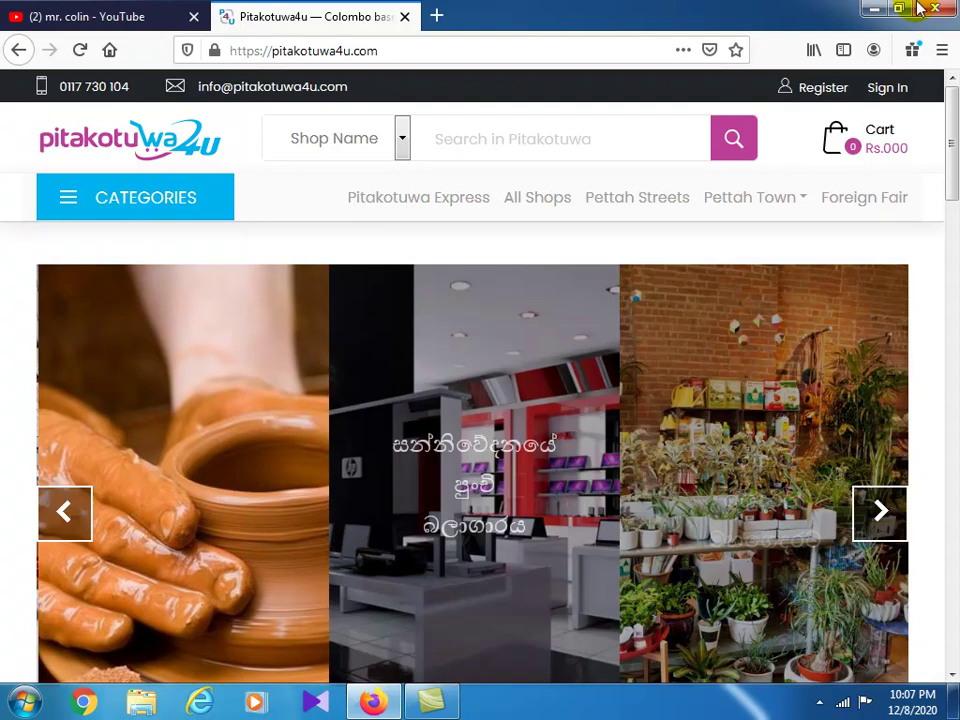
Open the customer sign-up form from the site's registration page and examine its member and login detail fields.
{"action": "scroll", "coordinate": [780, 94], "scroll_direction": "down", "scroll_amount": 2}
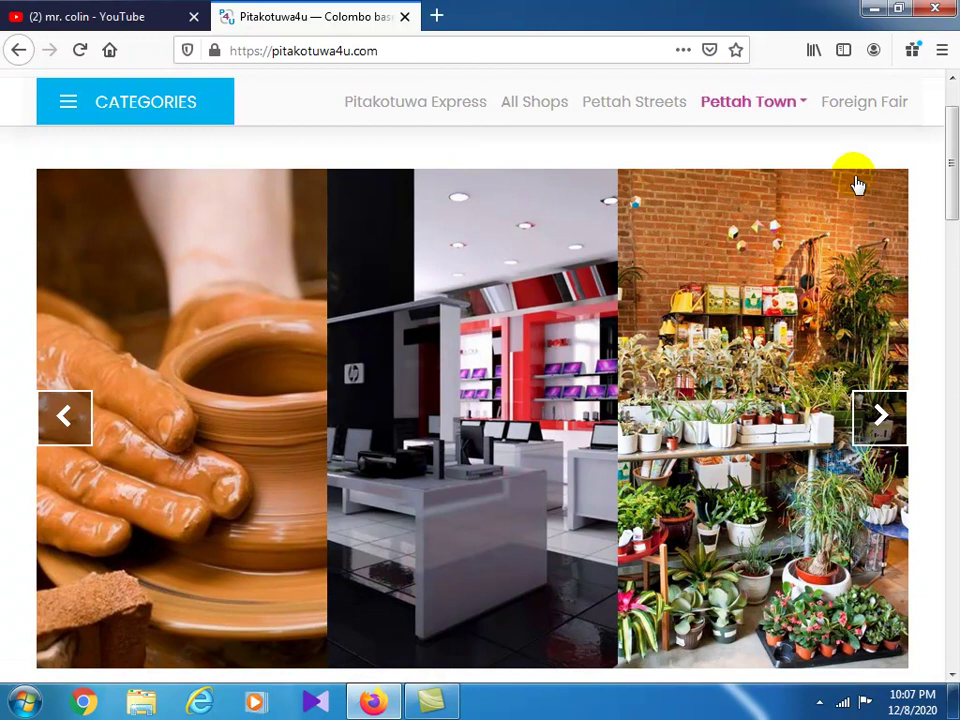
{"action": "scroll", "coordinate": [856, 163], "scroll_direction": "up", "scroll_amount": 2}
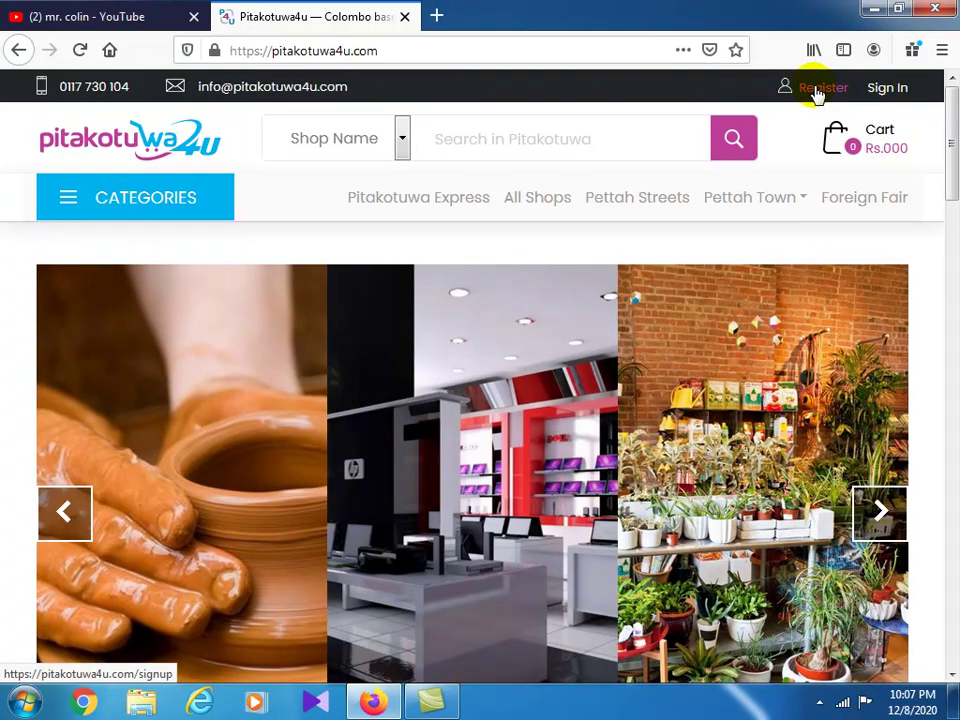
{"action": "left_click", "coordinate": [816, 88]}
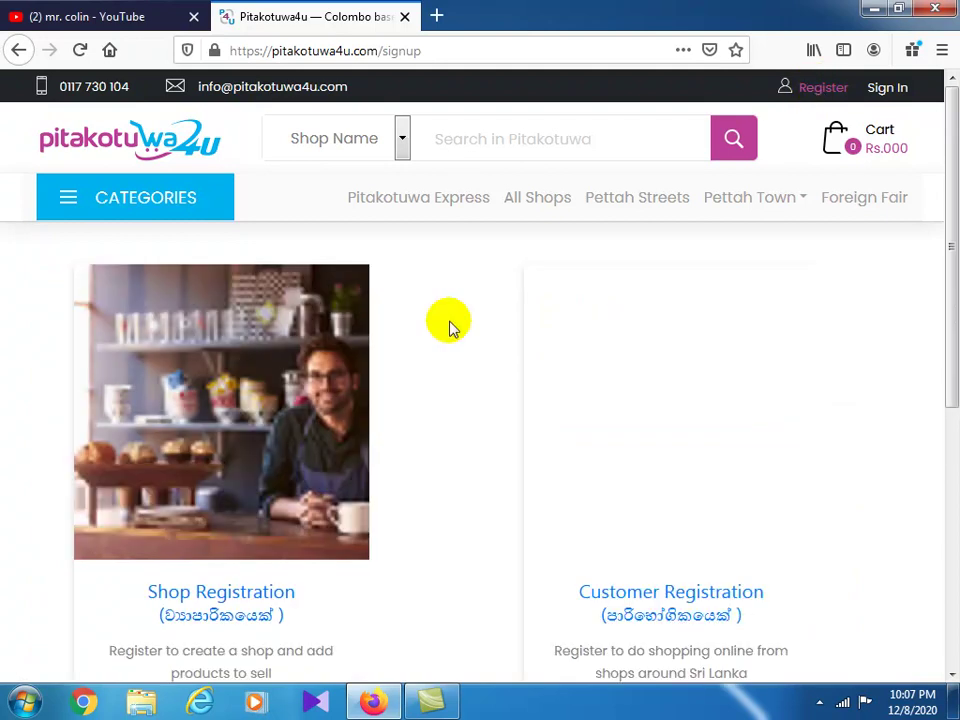
{"action": "scroll", "coordinate": [369, 450], "scroll_direction": "down", "scroll_amount": 3}
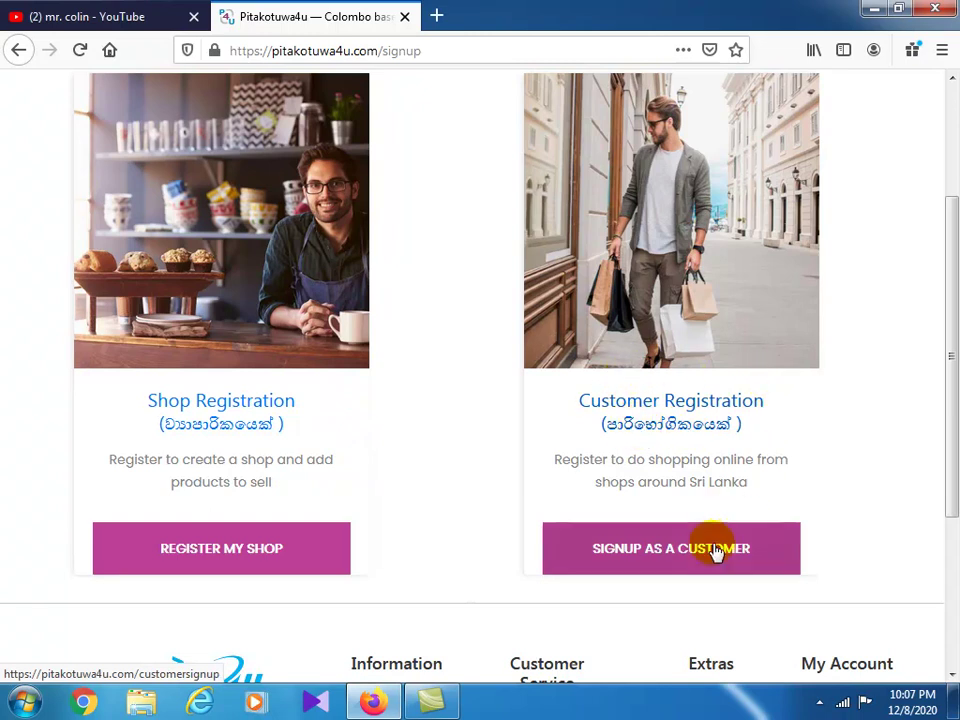
{"action": "left_click", "coordinate": [656, 556]}
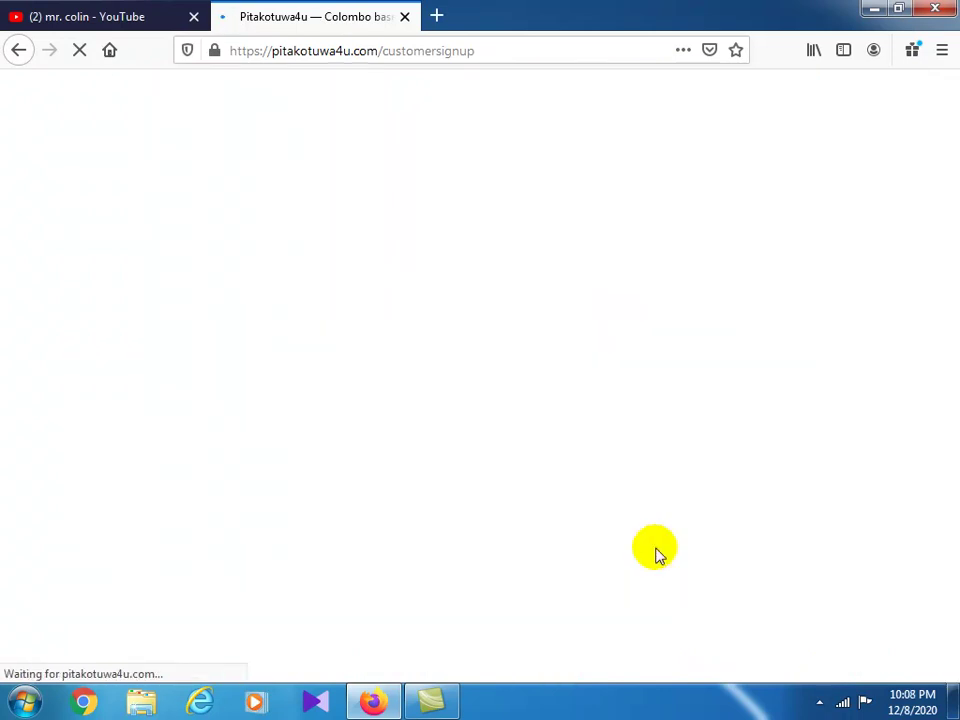
{"action": "scroll", "coordinate": [656, 553], "scroll_direction": "down", "scroll_amount": 3}
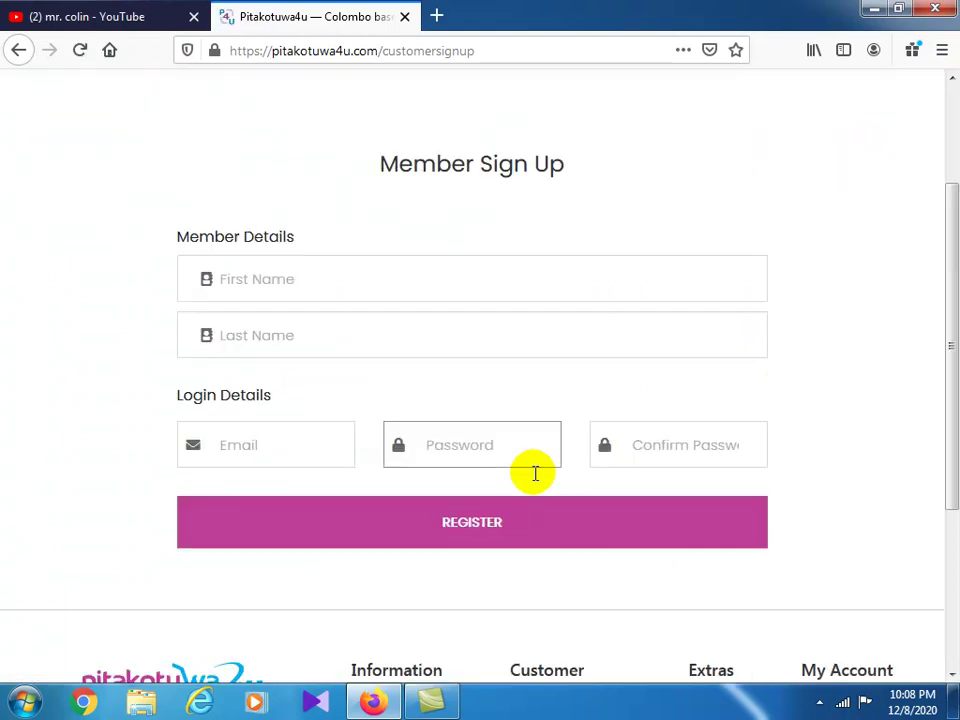
{"action": "scroll", "coordinate": [536, 476], "scroll_direction": "down", "scroll_amount": 1}
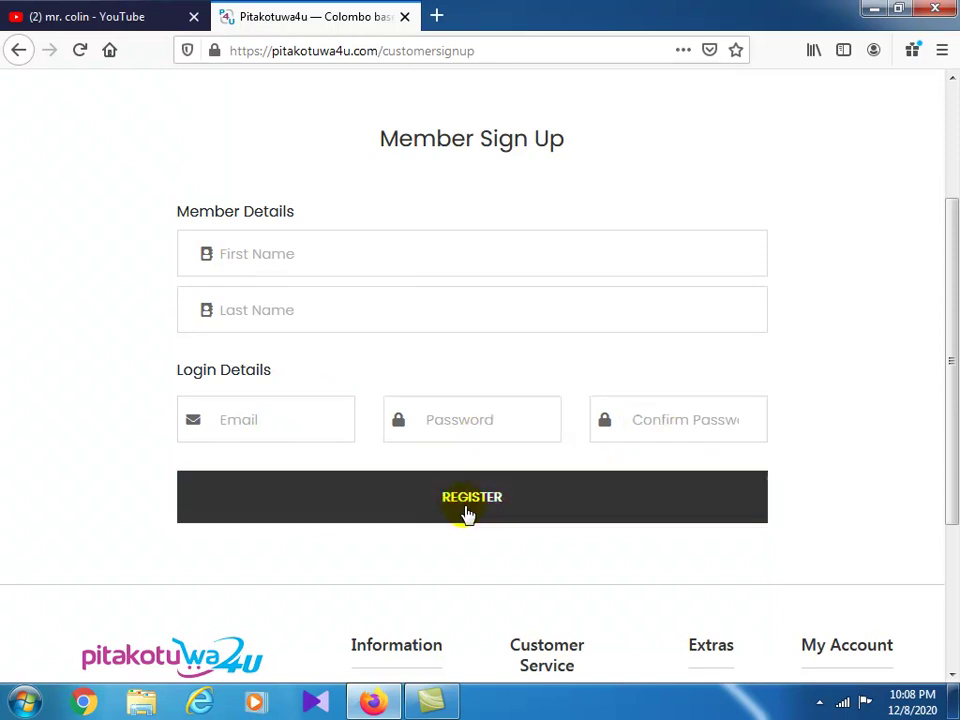
{"action": "scroll", "coordinate": [579, 486], "scroll_direction": "up", "scroll_amount": 3}
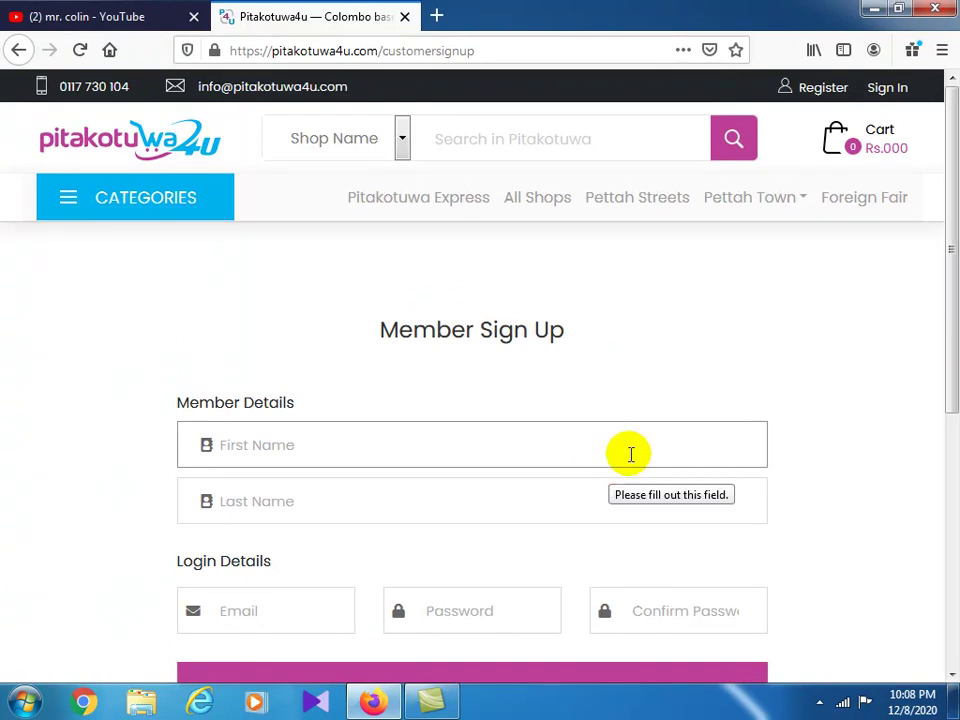
Return to the registration options, compare the shop and customer choices, and open the shop registration form.
{"action": "left_click", "coordinate": [833, 88]}
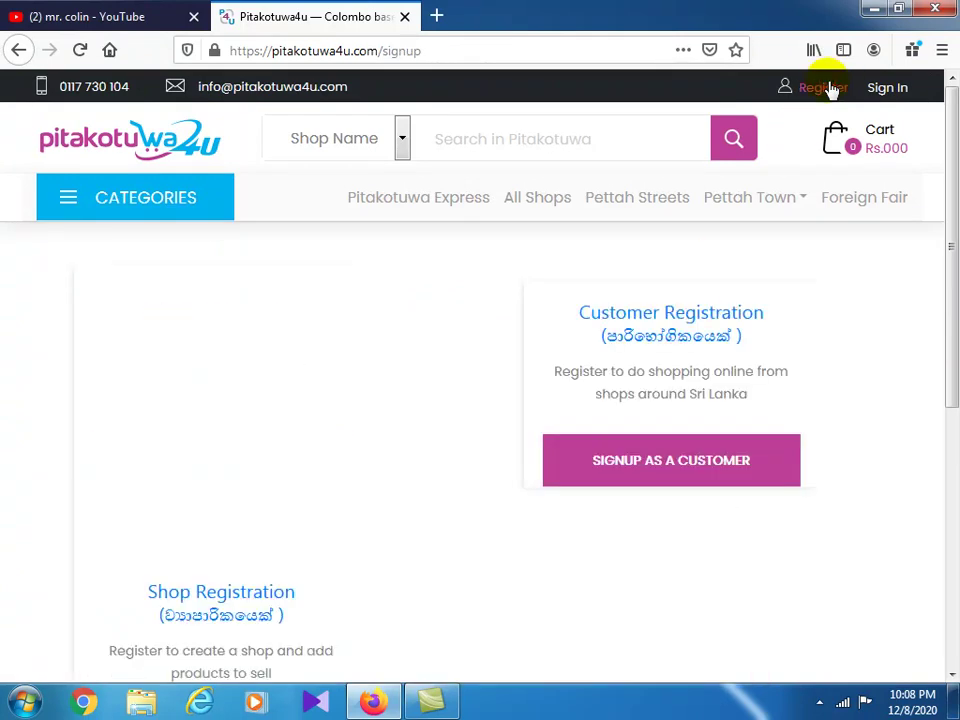
{"action": "scroll", "coordinate": [55, 487], "scroll_direction": "down", "scroll_amount": 2}
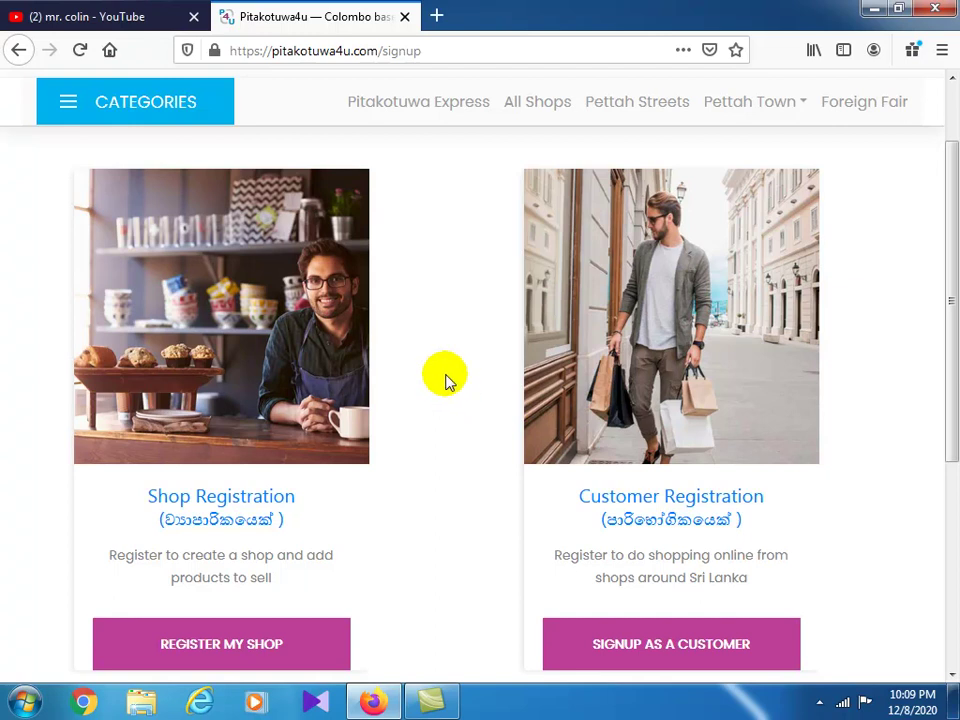
{"action": "scroll", "coordinate": [445, 380], "scroll_direction": "up", "scroll_amount": 2}
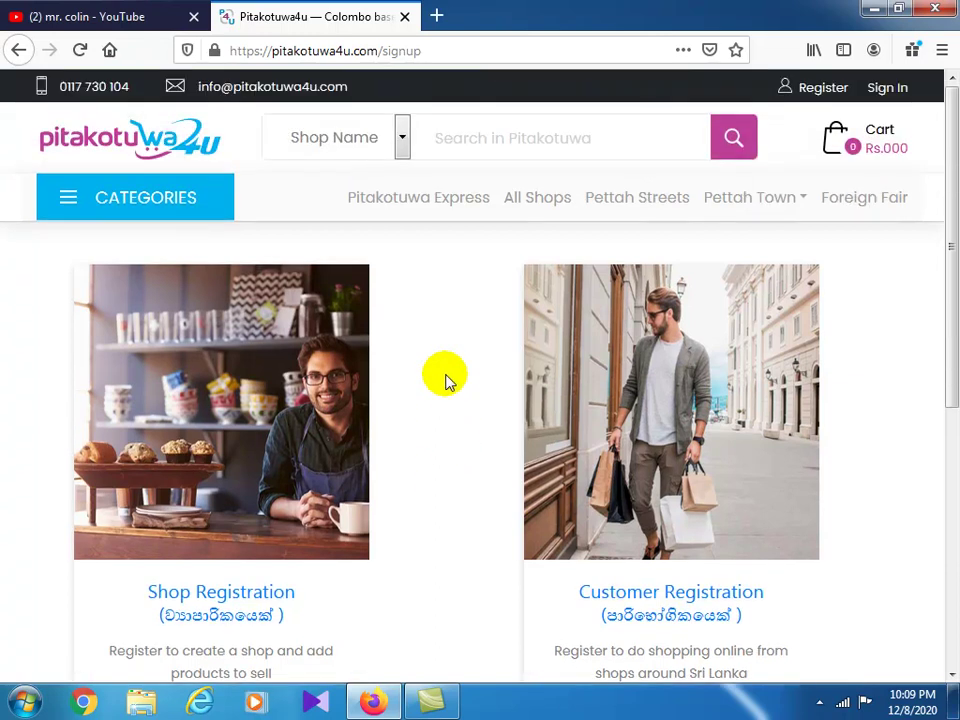
{"action": "scroll", "coordinate": [445, 380], "scroll_direction": "down", "scroll_amount": 3}
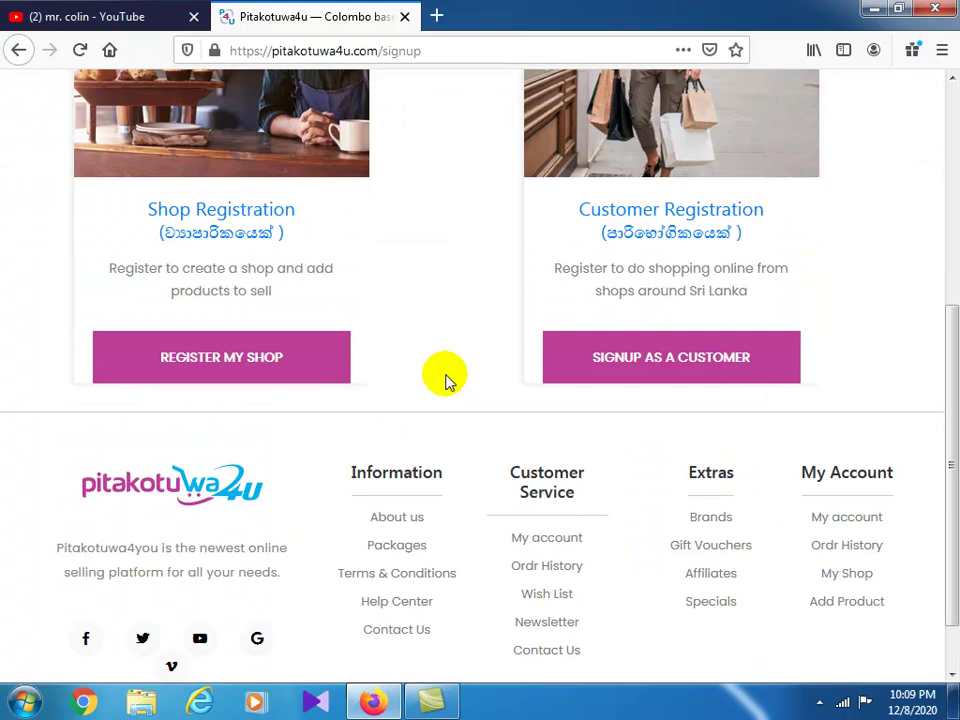
{"action": "scroll", "coordinate": [445, 380], "scroll_direction": "up", "scroll_amount": 1}
{"action": "scroll", "coordinate": [445, 380], "scroll_direction": "up", "scroll_amount": 2}
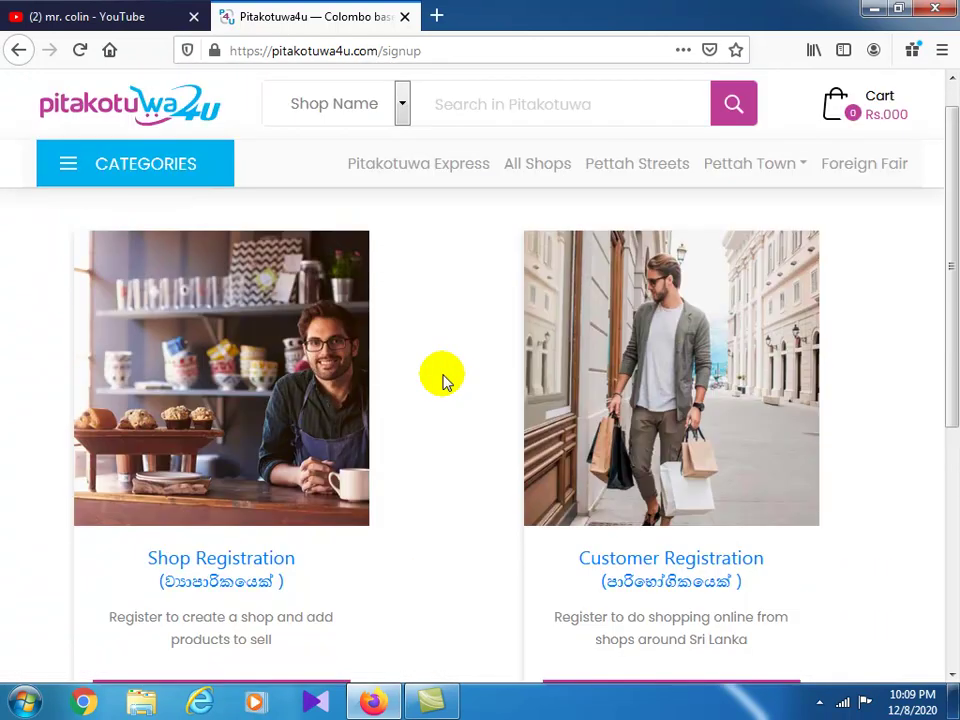
{"action": "scroll", "coordinate": [445, 380], "scroll_direction": "down", "scroll_amount": 3}
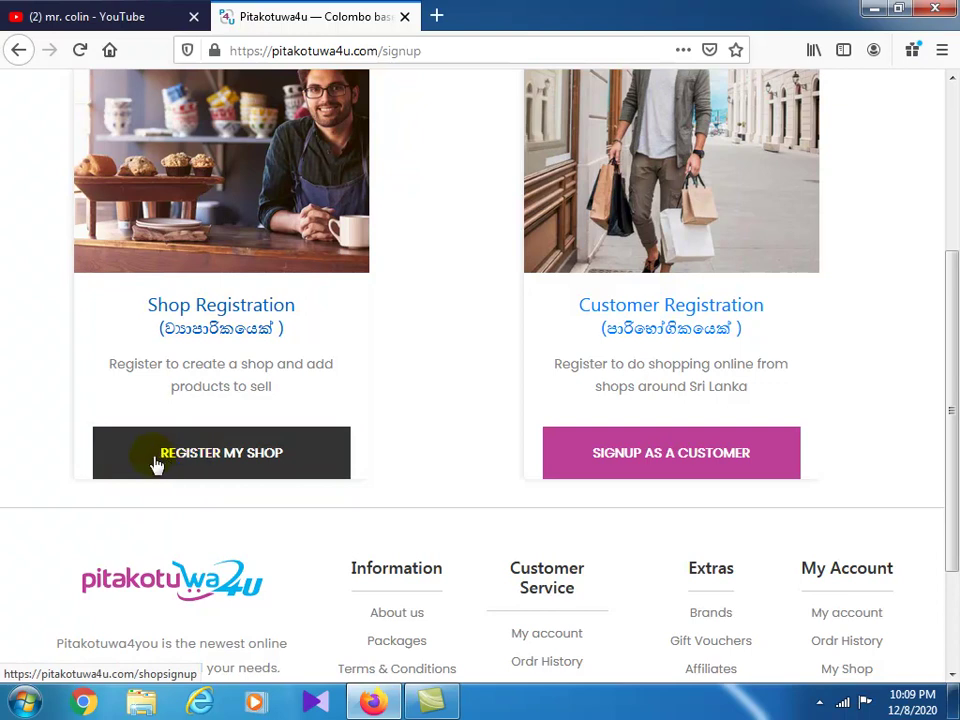
{"action": "left_click", "coordinate": [218, 459]}
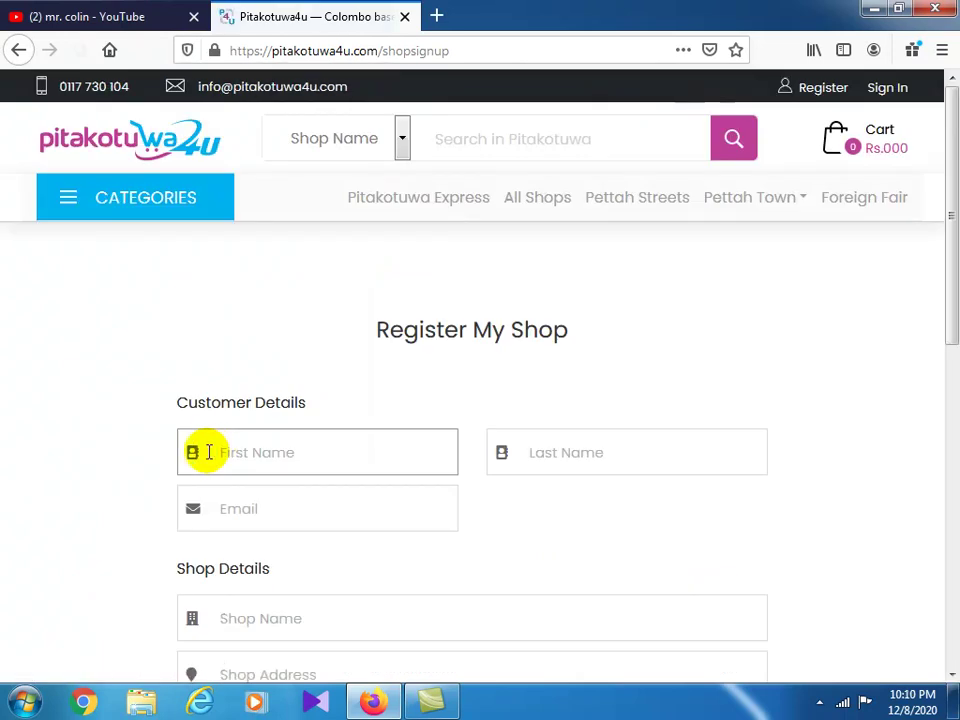
Examine the shop registration form's customer, shop, agent and login fields, and try submitting it without entries.
{"action": "scroll", "coordinate": [390, 422], "scroll_direction": "down", "scroll_amount": 2}
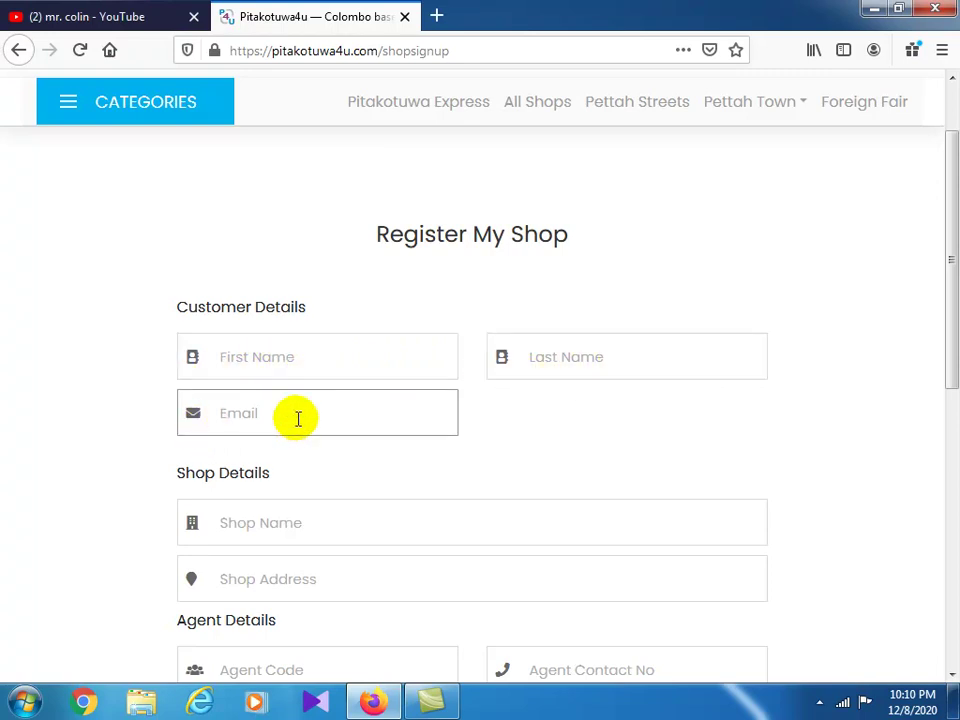
{"action": "scroll", "coordinate": [298, 418], "scroll_direction": "down", "scroll_amount": 3}
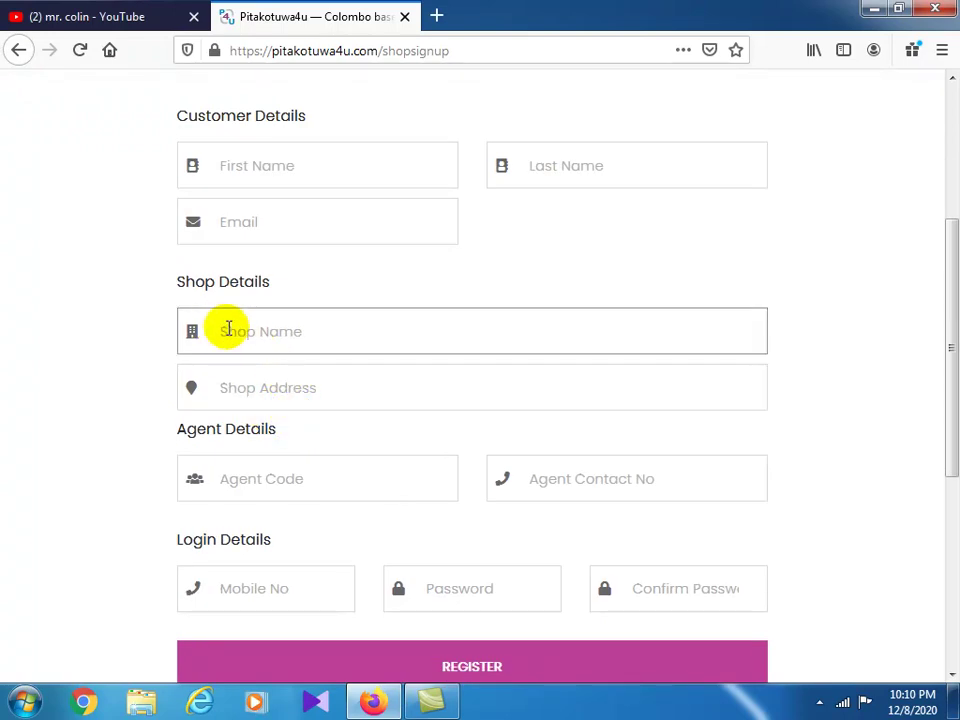
{"action": "scroll", "coordinate": [413, 342], "scroll_direction": "down", "scroll_amount": 2}
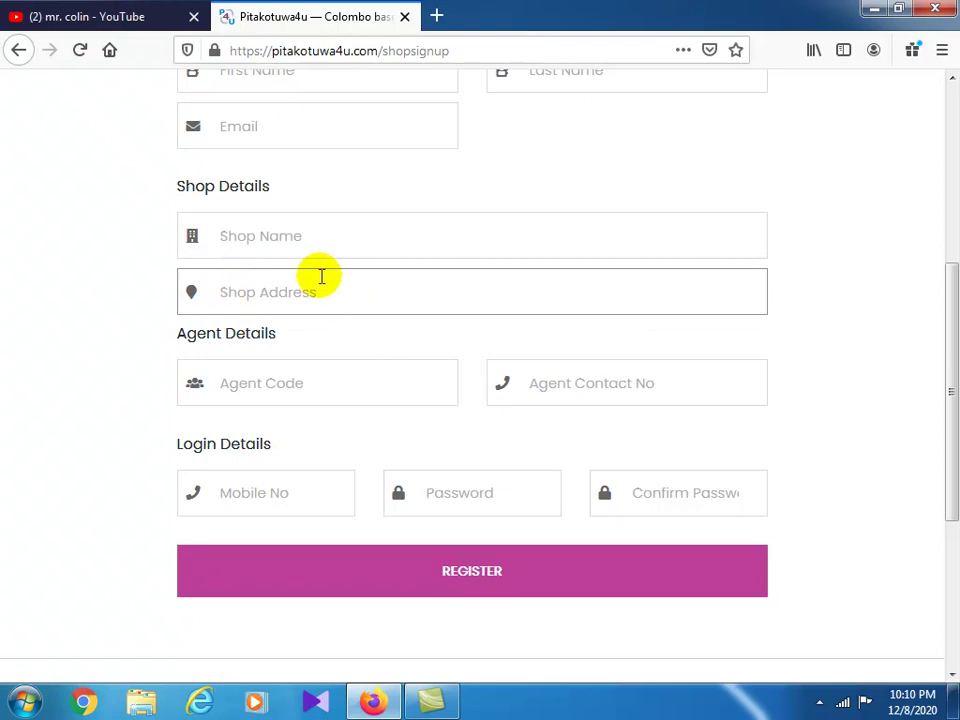
{"action": "scroll", "coordinate": [350, 293], "scroll_direction": "down", "scroll_amount": 3}
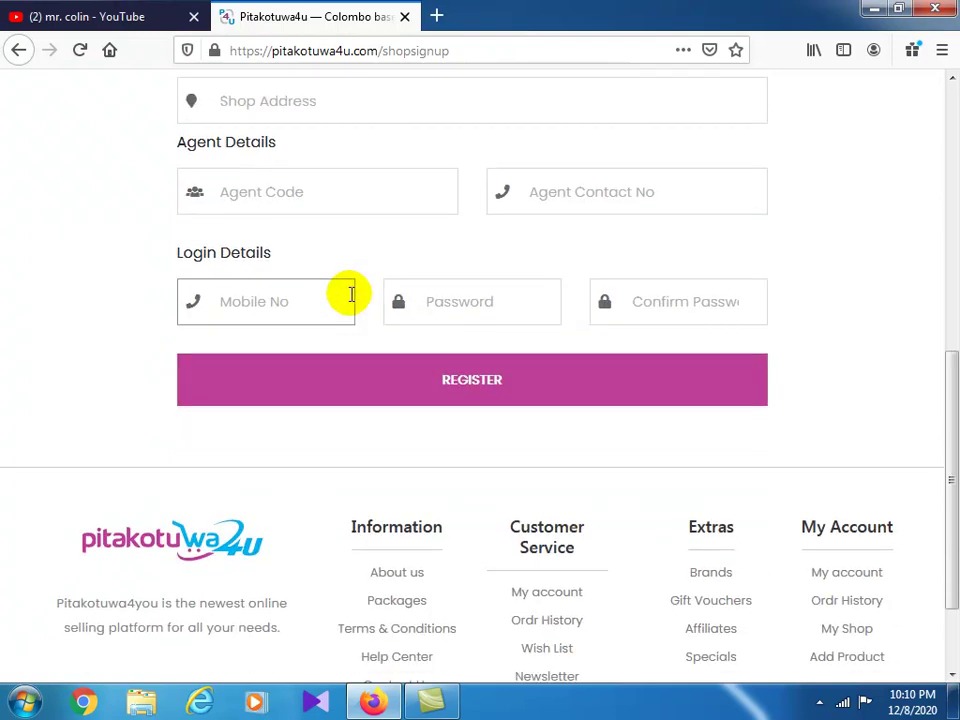
{"action": "scroll", "coordinate": [340, 330], "scroll_direction": "up", "scroll_amount": 3}
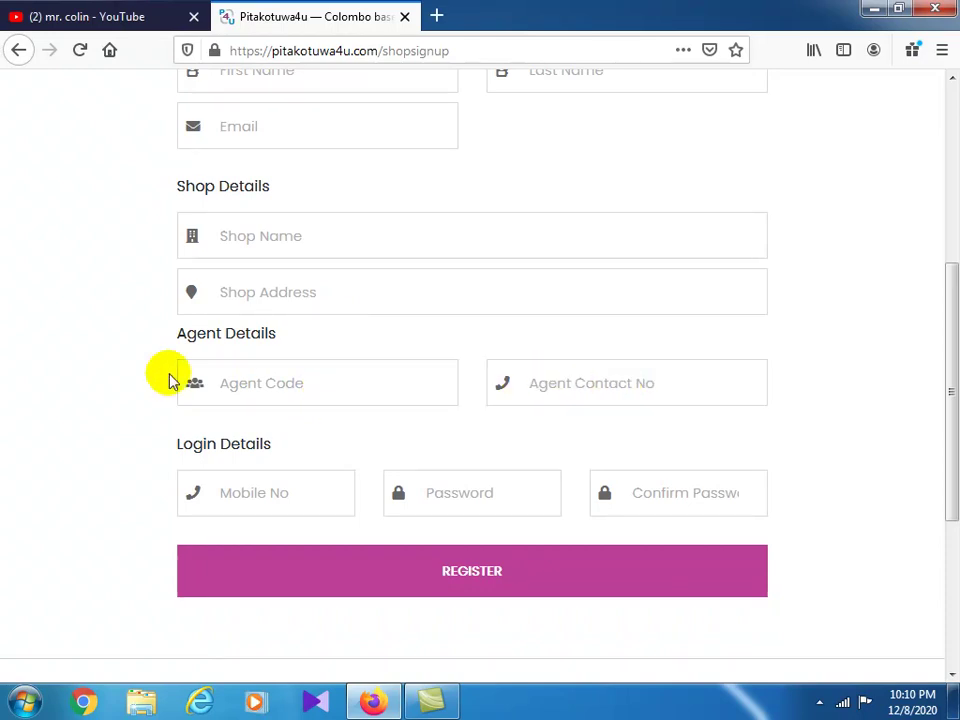
{"action": "scroll", "coordinate": [536, 392], "scroll_direction": "down", "scroll_amount": 2}
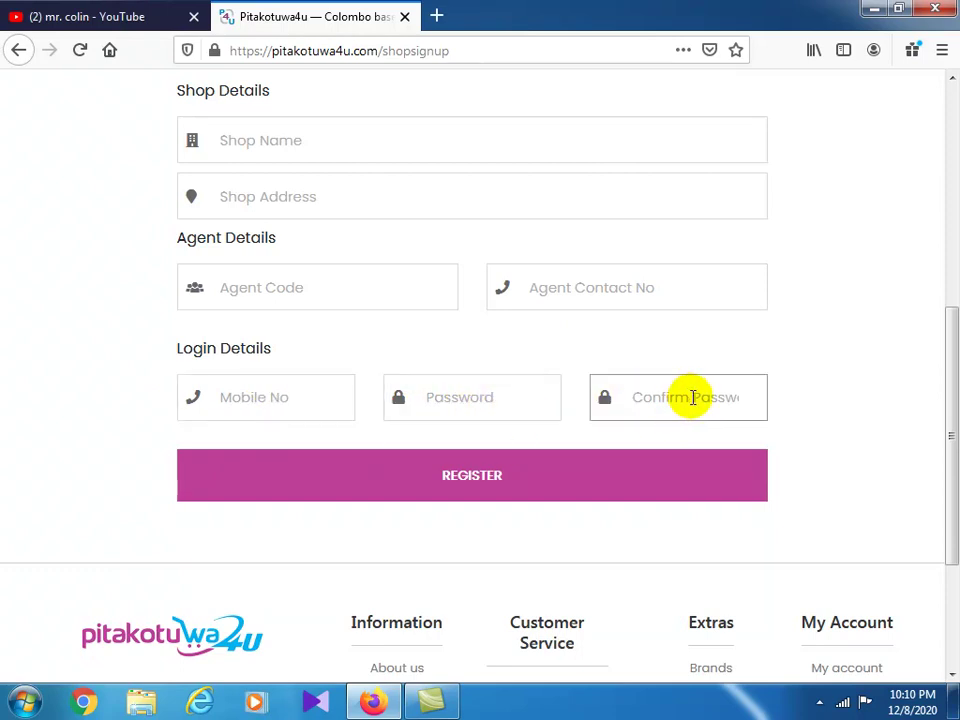
{"action": "left_click", "coordinate": [501, 491]}
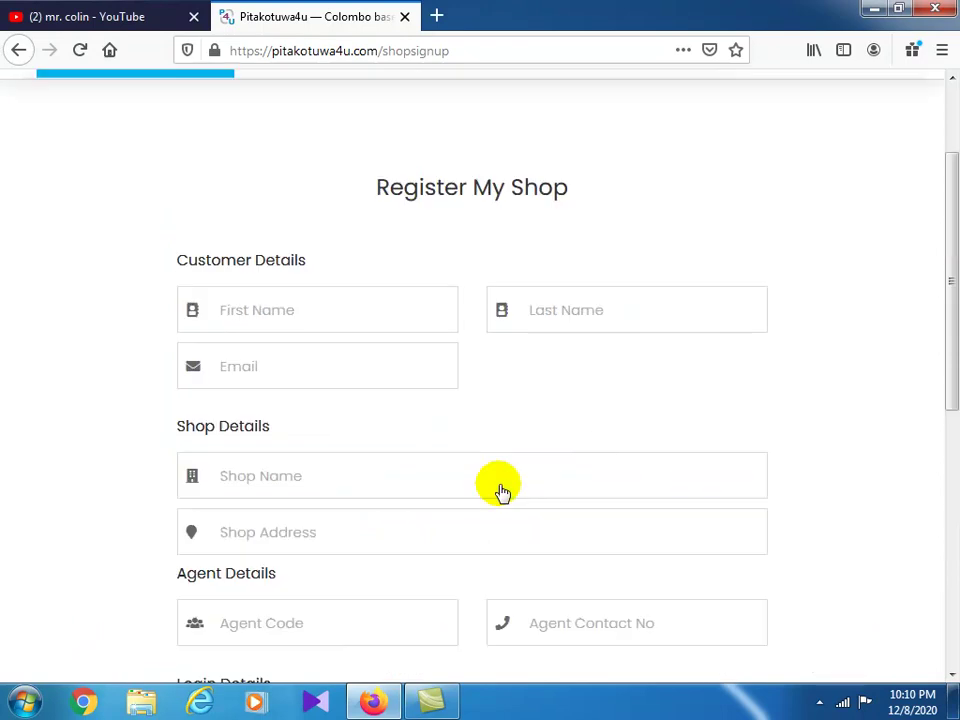
{"action": "scroll", "coordinate": [400, 567], "scroll_direction": "down", "scroll_amount": 2}
{"action": "scroll", "coordinate": [400, 567], "scroll_direction": "up", "scroll_amount": 3}
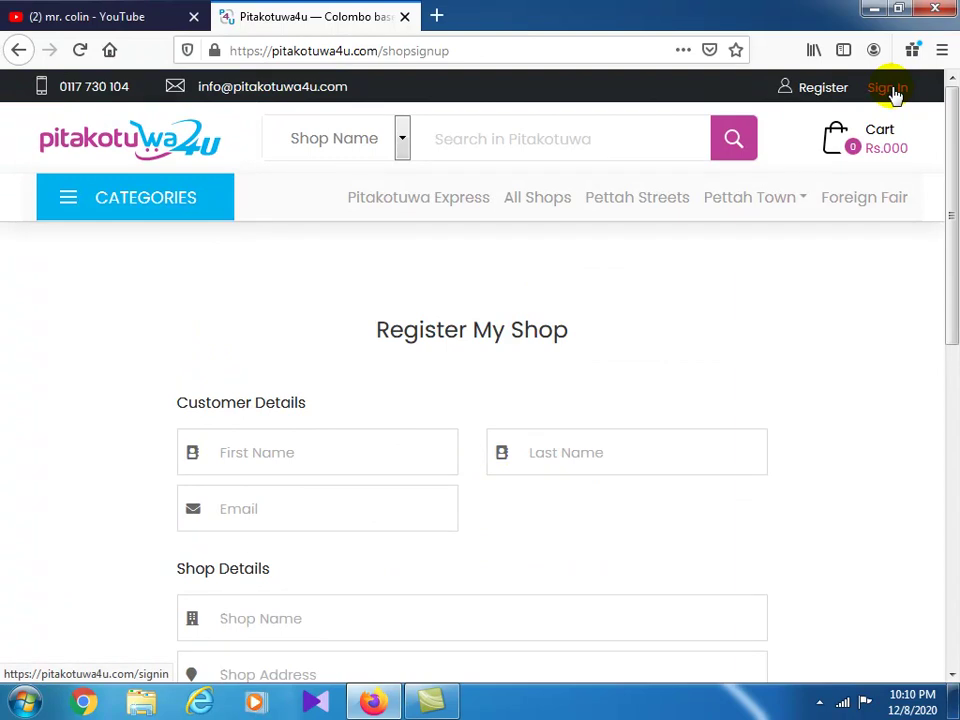
Sign in to the member account with the saved e-mail address and the account password, declining to save the login in the browser.
{"action": "left_click", "coordinate": [888, 88]}
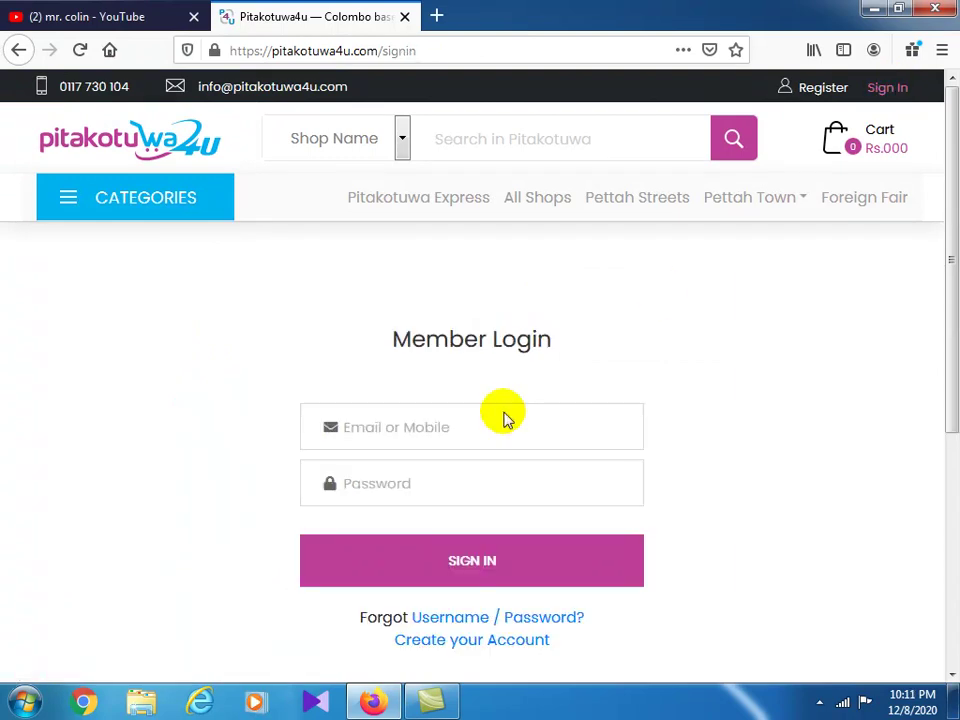
{"action": "left_click", "coordinate": [368, 431]}
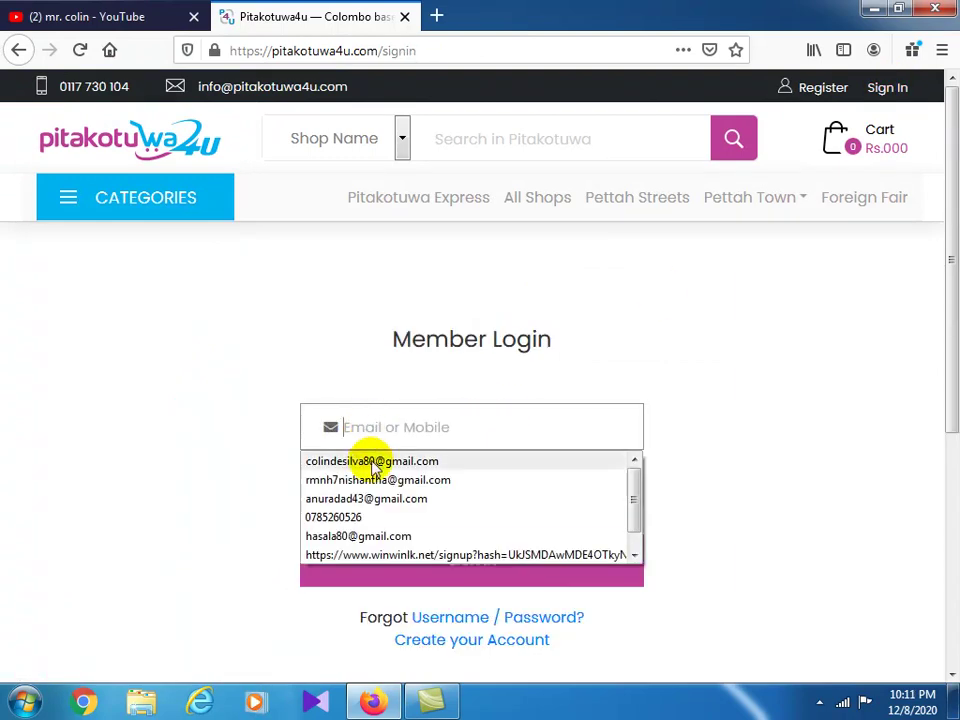
{"action": "left_click", "coordinate": [371, 459]}
{"action": "left_click", "coordinate": [378, 494]}
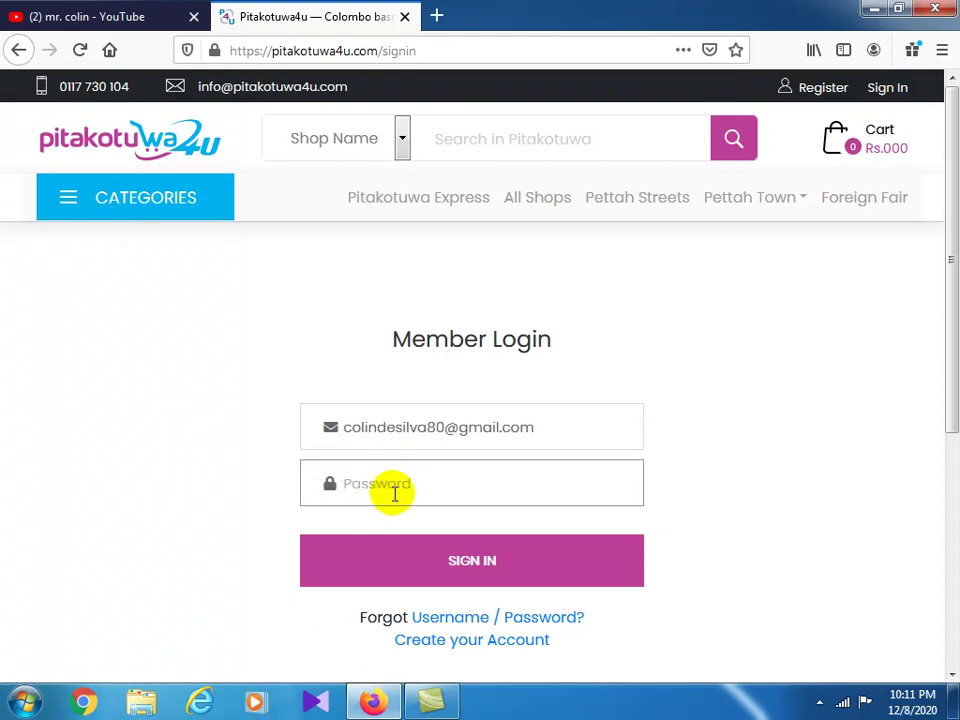
{"action": "type", "text": "*"}
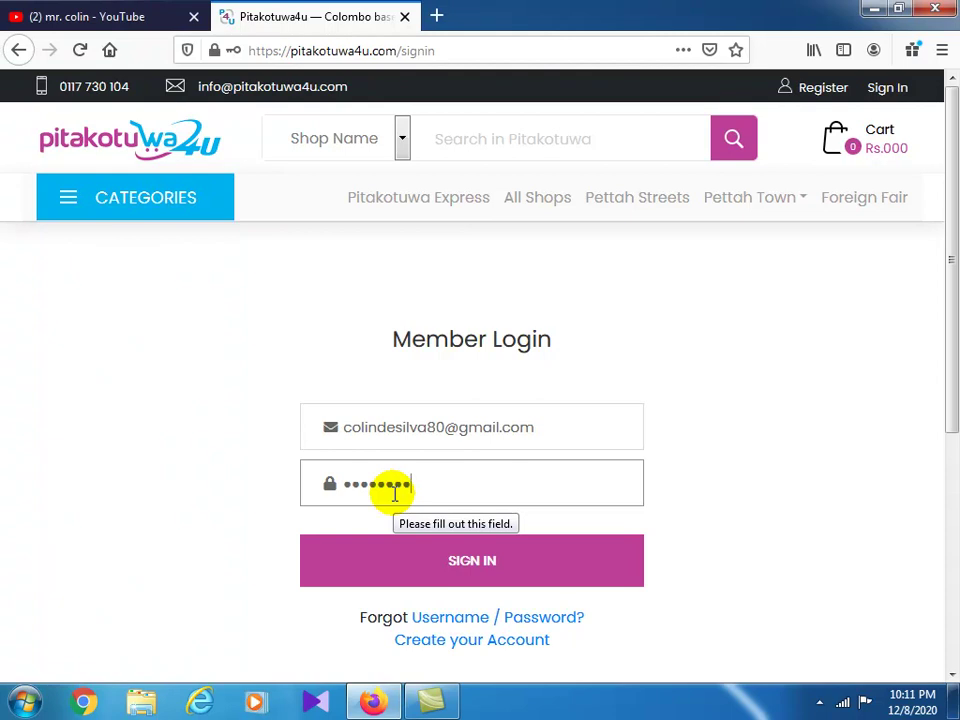
{"action": "key", "text": "Return"}
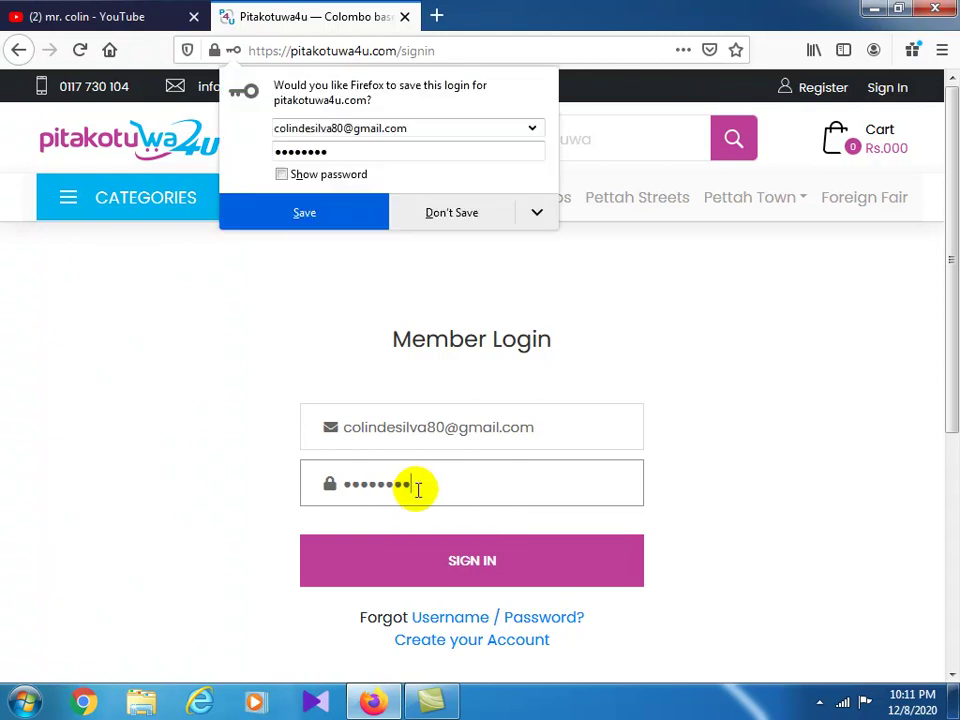
{"action": "left_click", "coordinate": [473, 220]}
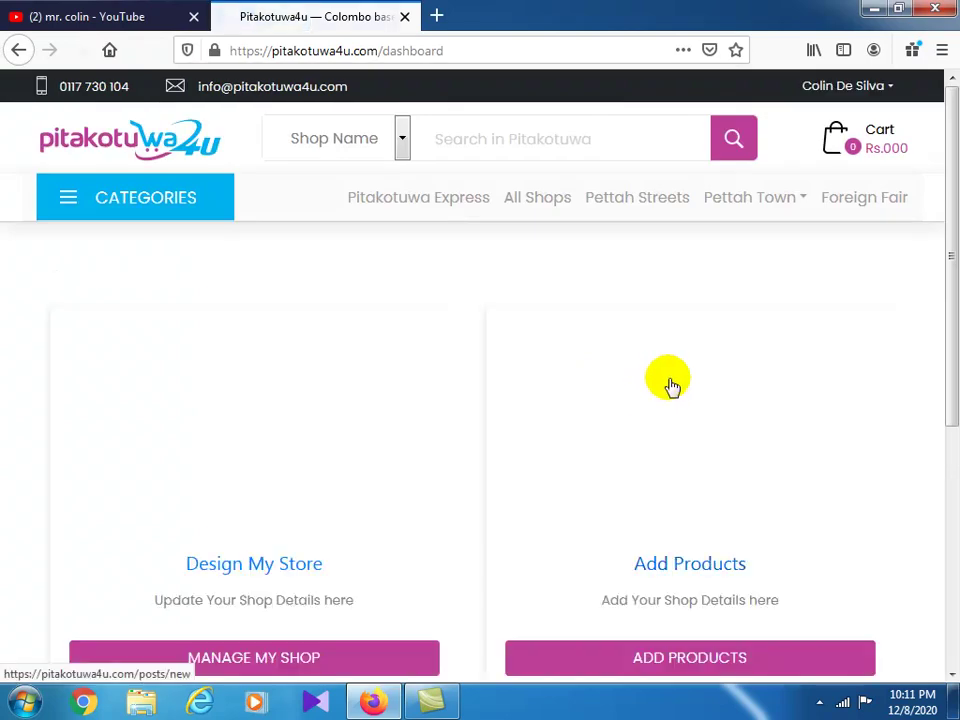
Open the shop management page from the dashboard and examine the shop's contact details, description, web links and weekly opening hours.
{"action": "scroll", "coordinate": [560, 380], "scroll_direction": "down", "scroll_amount": 5}
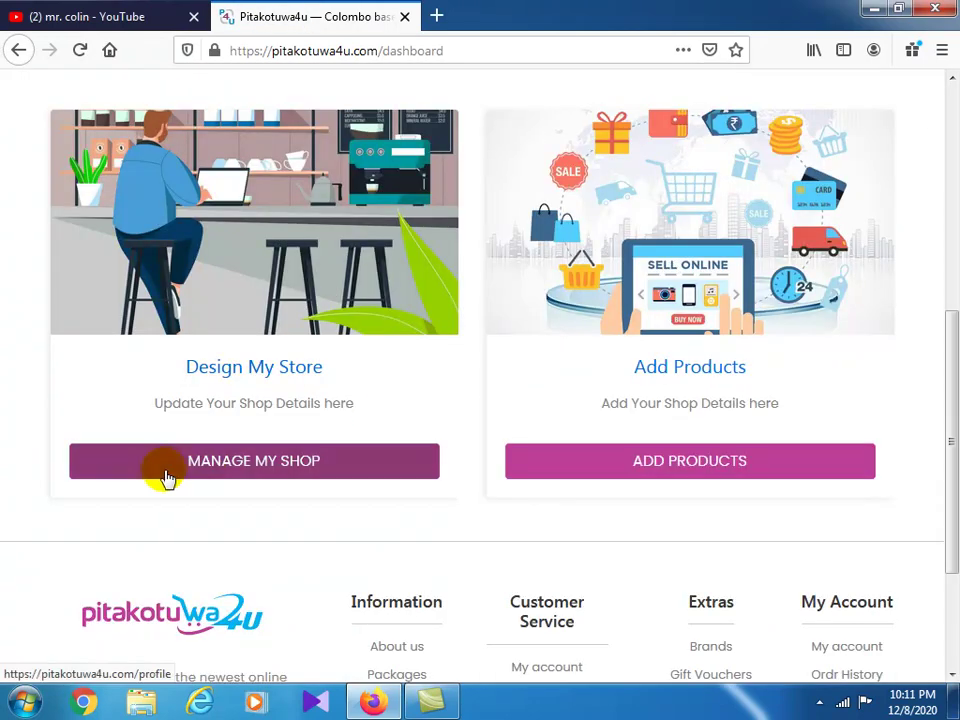
{"action": "left_click", "coordinate": [262, 468]}
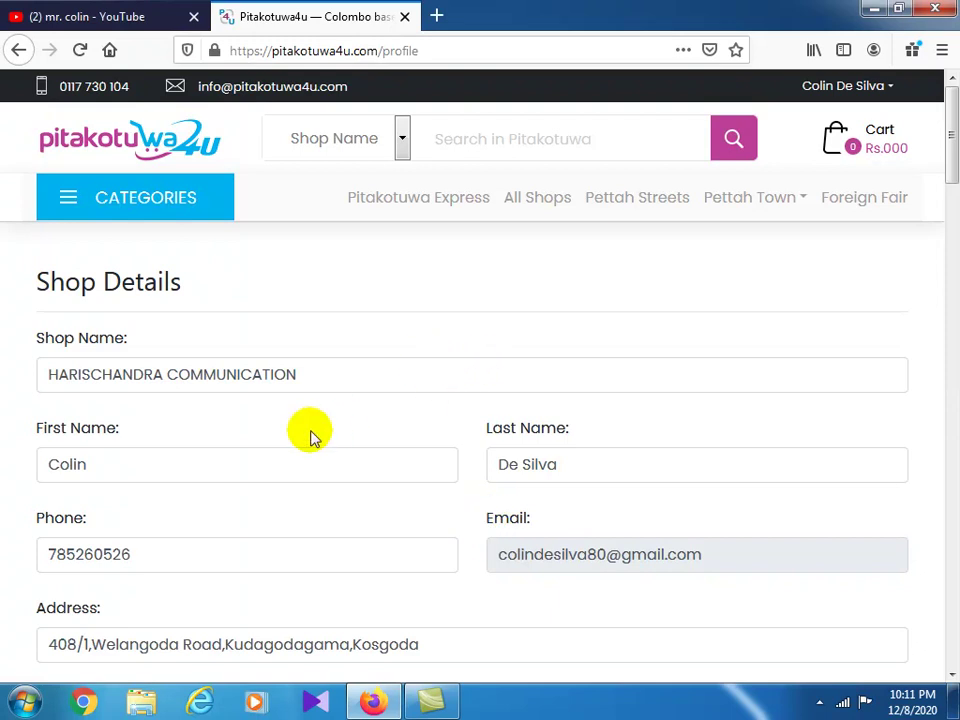
{"action": "scroll", "coordinate": [373, 391], "scroll_direction": "down", "scroll_amount": 2}
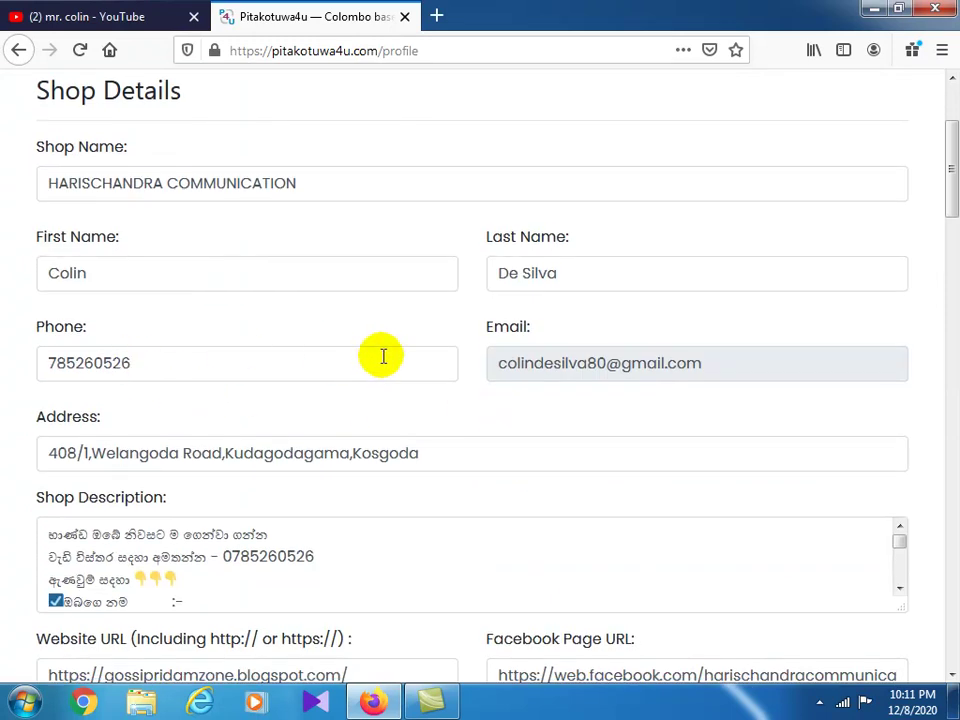
{"action": "scroll", "coordinate": [350, 360], "scroll_direction": "down", "scroll_amount": 2}
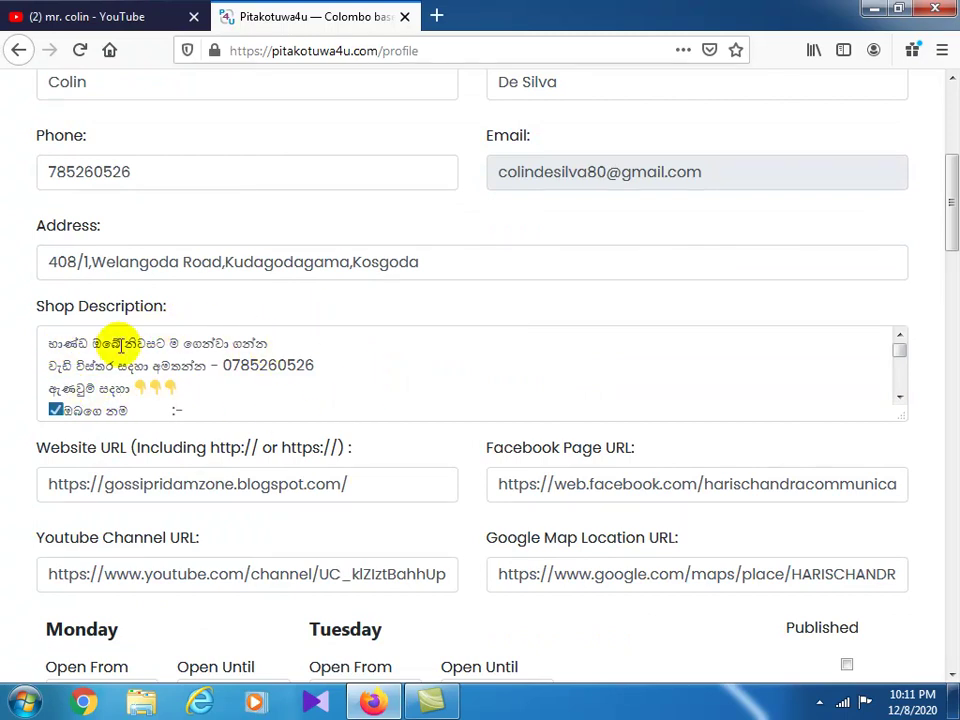
{"action": "scroll", "coordinate": [312, 394], "scroll_direction": "down", "scroll_amount": 2}
{"action": "scroll", "coordinate": [312, 394], "scroll_direction": "down", "scroll_amount": 3}
{"action": "scroll", "coordinate": [283, 455], "scroll_direction": "down", "scroll_amount": 3}
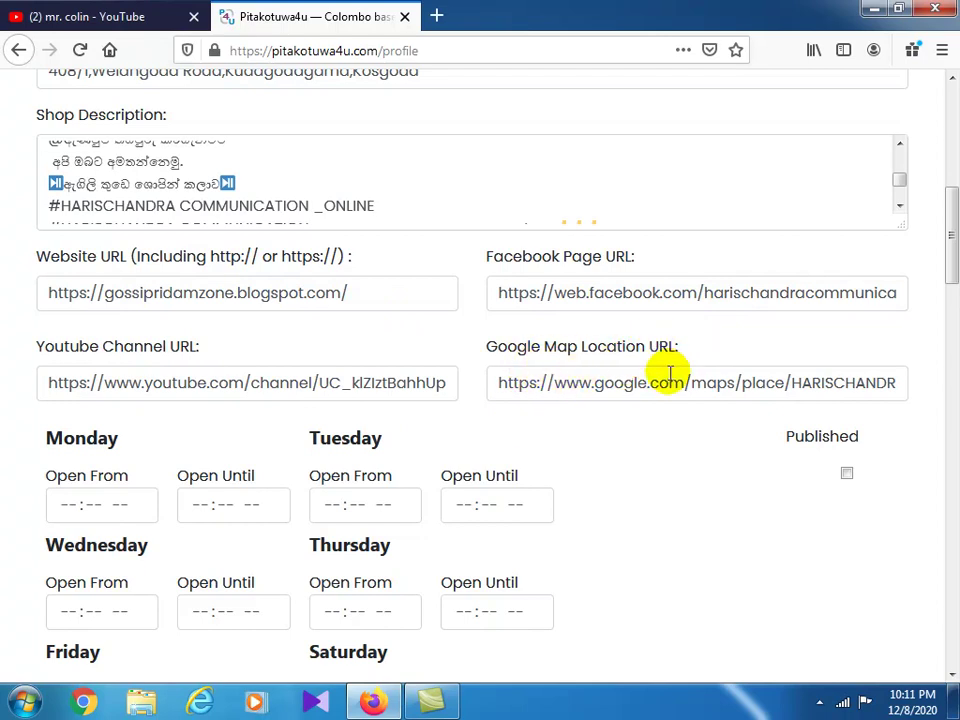
{"action": "scroll", "coordinate": [670, 374], "scroll_direction": "down", "scroll_amount": 1}
{"action": "scroll", "coordinate": [245, 380], "scroll_direction": "down", "scroll_amount": 3}
{"action": "scroll", "coordinate": [246, 386], "scroll_direction": "down", "scroll_amount": 1}
{"action": "scroll", "coordinate": [246, 386], "scroll_direction": "up", "scroll_amount": 3}
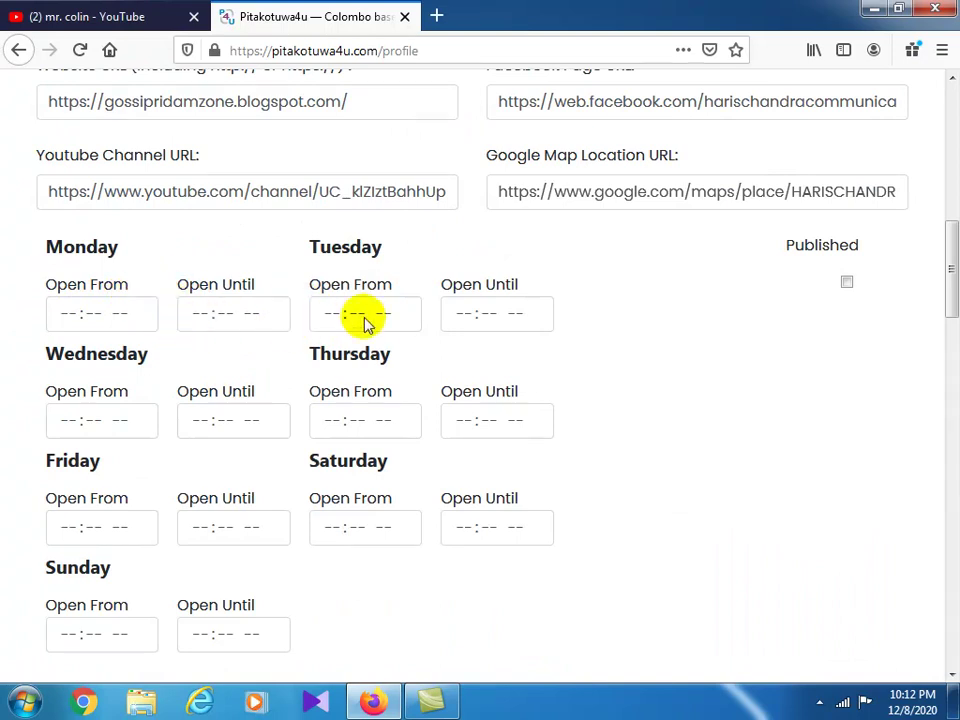
Examine the rest of the shop details page, including gallery, profile, banner, business registration, certificate and award image uploads and the shop update option.
{"action": "scroll", "coordinate": [335, 412], "scroll_direction": "down", "scroll_amount": 3}
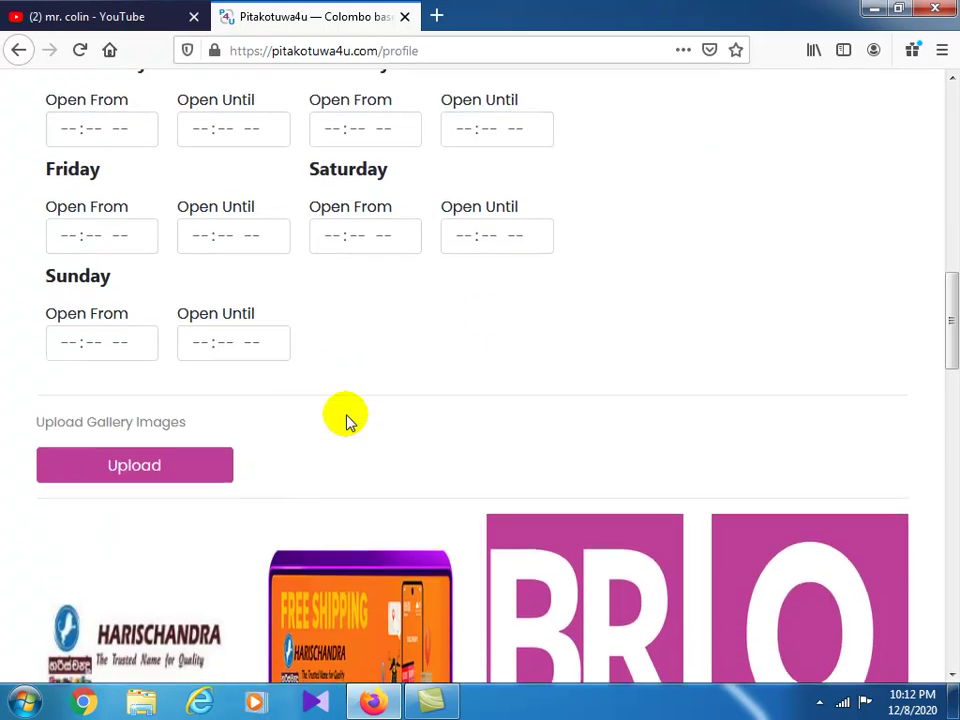
{"action": "scroll", "coordinate": [345, 420], "scroll_direction": "down", "scroll_amount": 5}
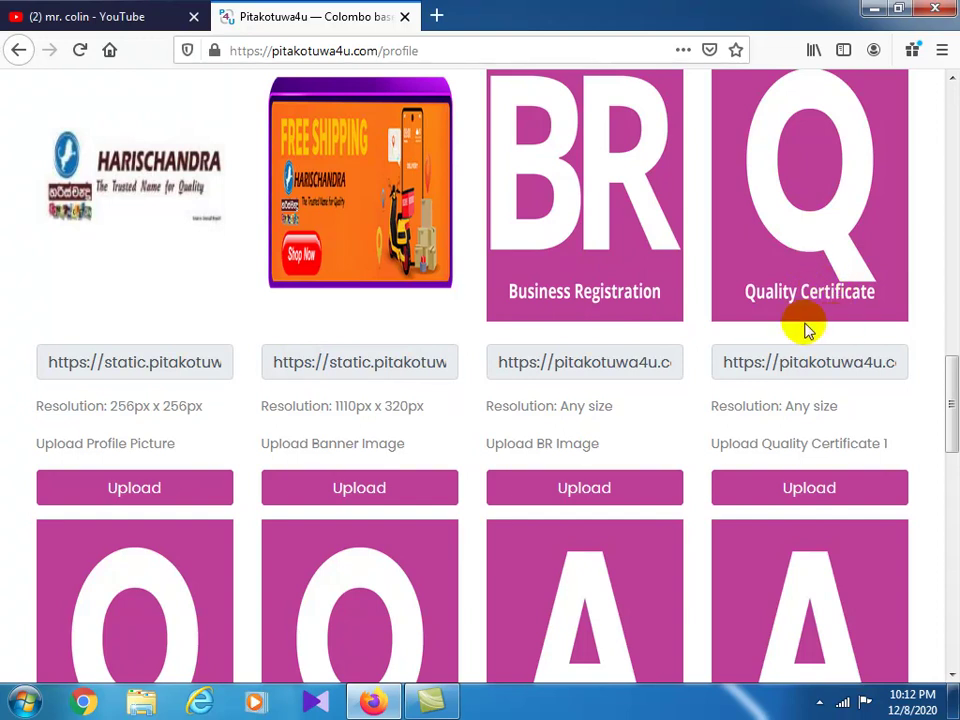
{"action": "scroll", "coordinate": [443, 465], "scroll_direction": "down", "scroll_amount": 10}
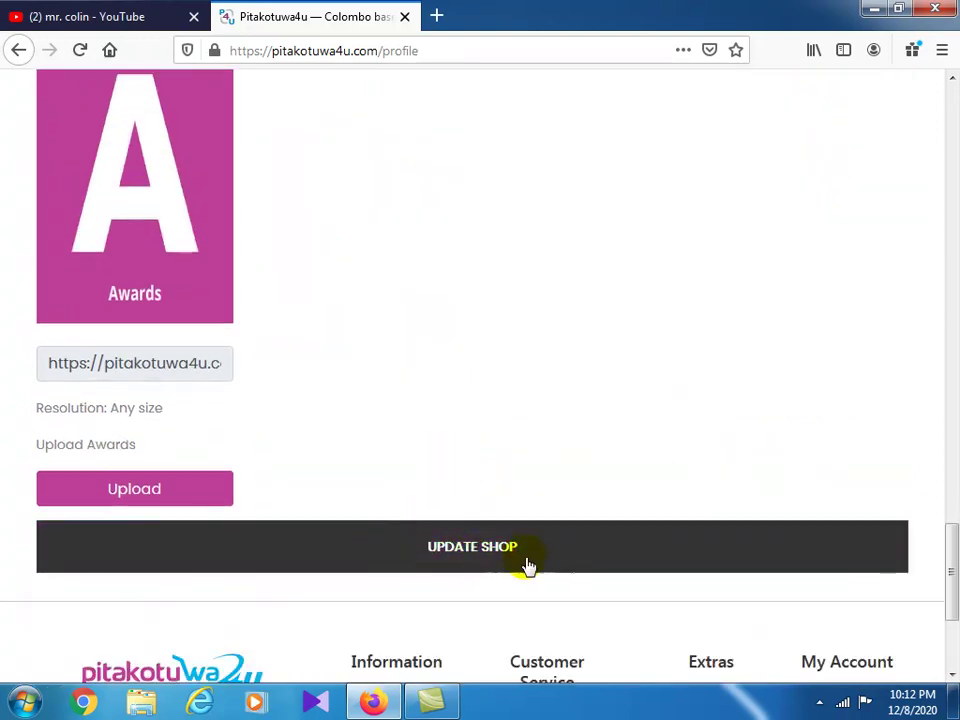
{"action": "scroll", "coordinate": [522, 528], "scroll_direction": "up", "scroll_amount": 15}
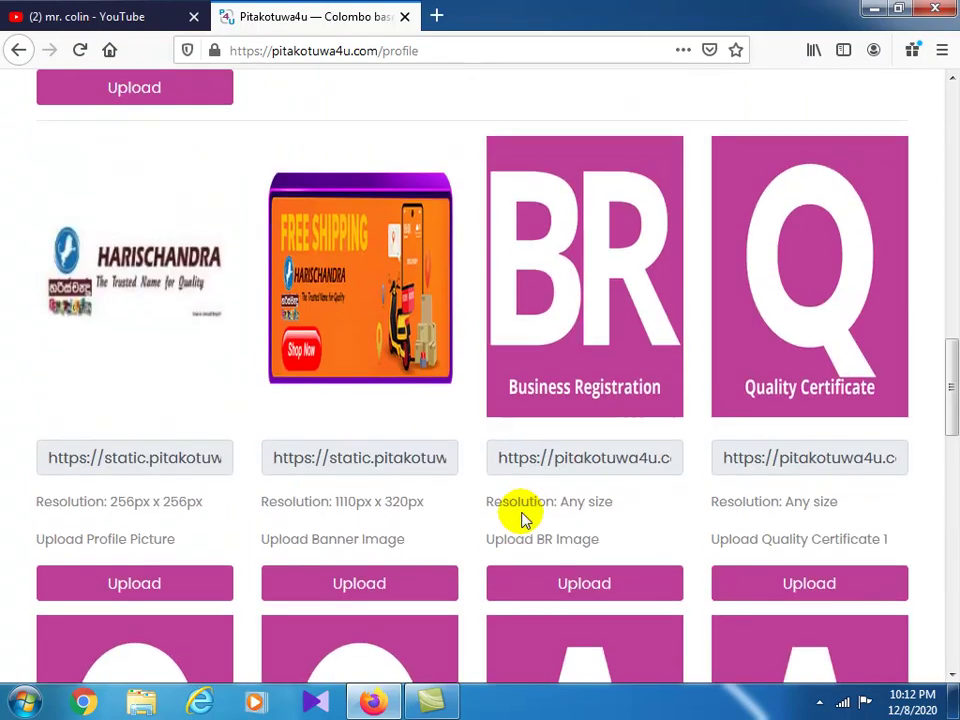
{"action": "scroll", "coordinate": [523, 516], "scroll_direction": "up", "scroll_amount": 6}
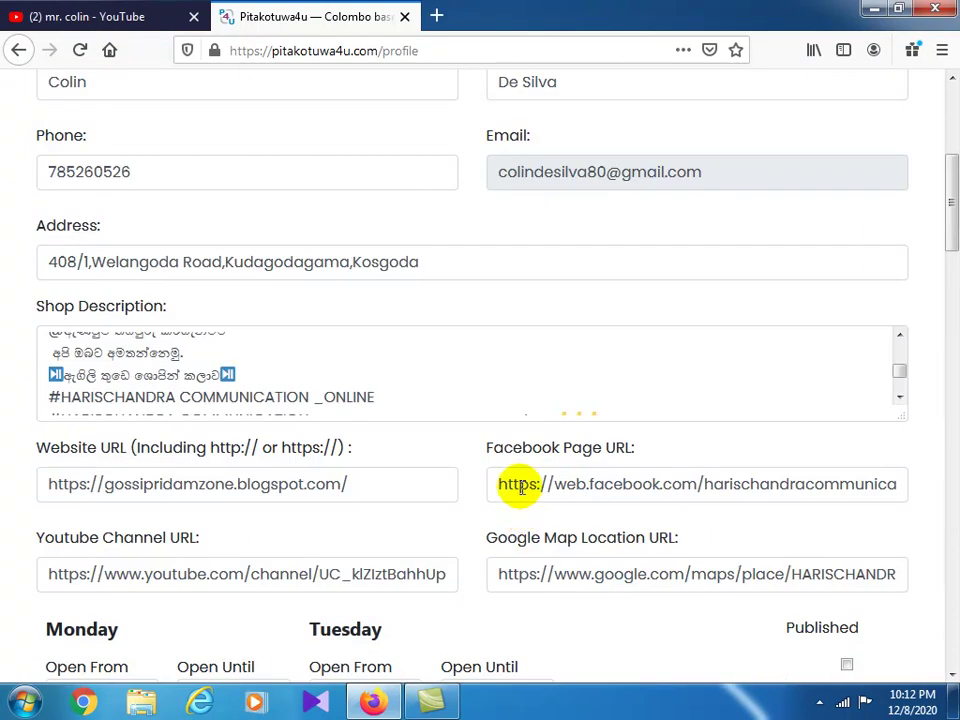
{"action": "scroll", "coordinate": [522, 497], "scroll_direction": "up", "scroll_amount": 4}
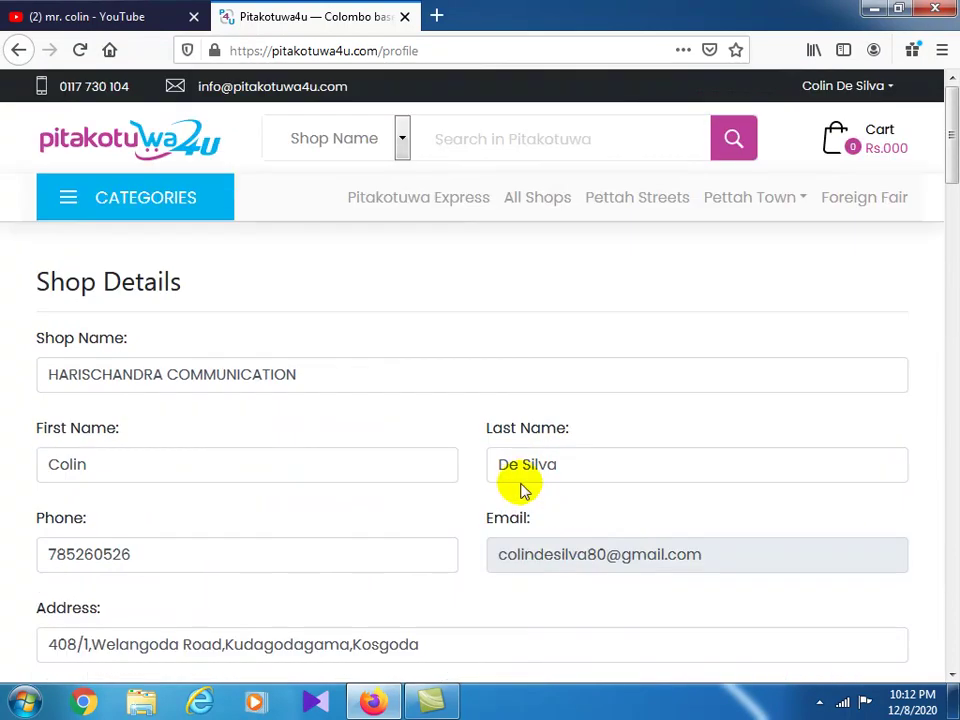
Return to the dashboard, open the form for adding a product or service, and view its category choices without selecting one.
{"action": "left_click", "coordinate": [18, 50]}
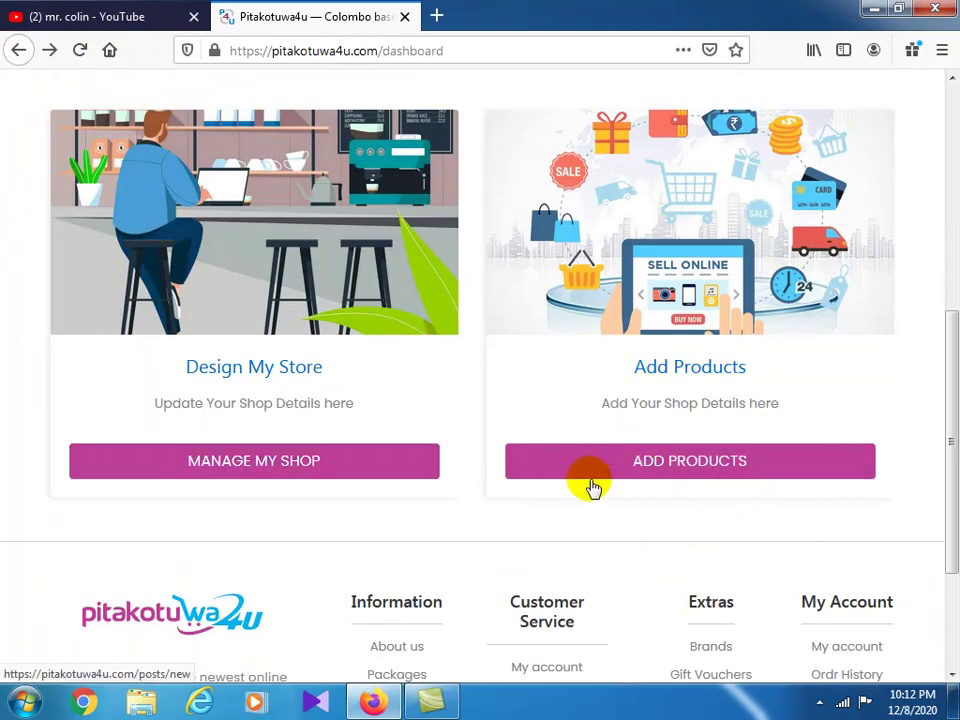
{"action": "left_click", "coordinate": [690, 463]}
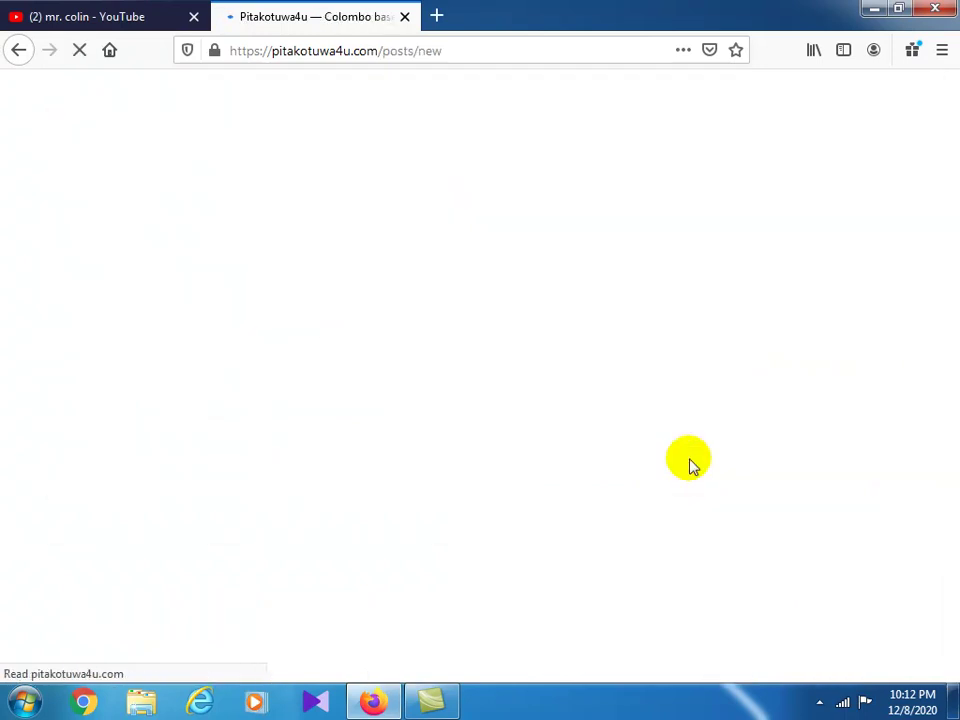
{"action": "scroll", "coordinate": [220, 250], "scroll_direction": "down", "scroll_amount": 1}
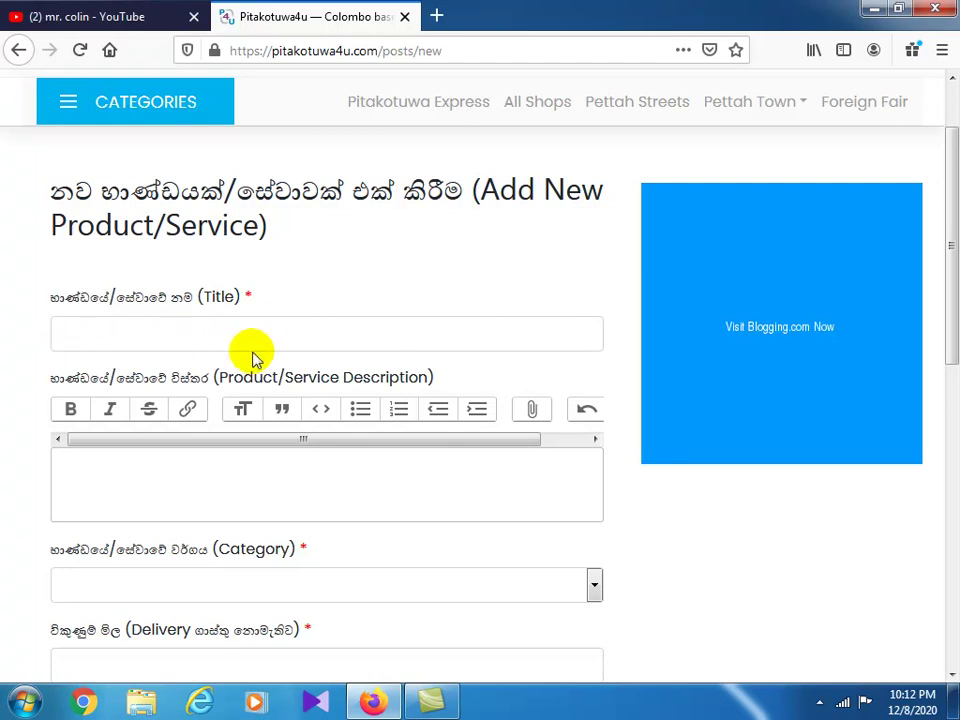
{"action": "scroll", "coordinate": [257, 352], "scroll_direction": "down", "scroll_amount": 3}
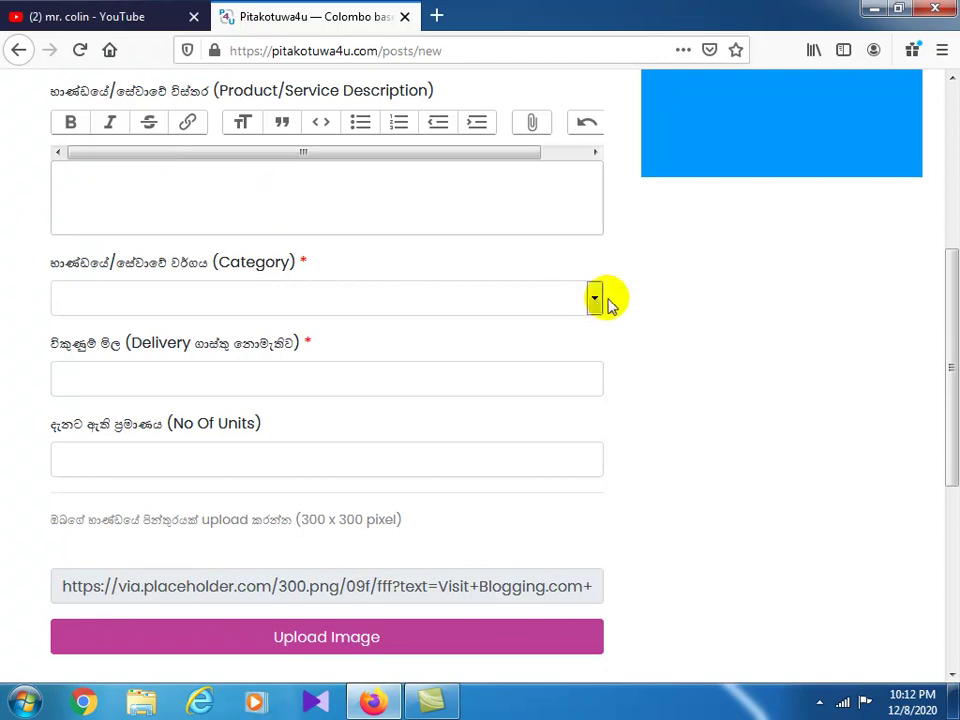
{"action": "left_click", "coordinate": [592, 300]}
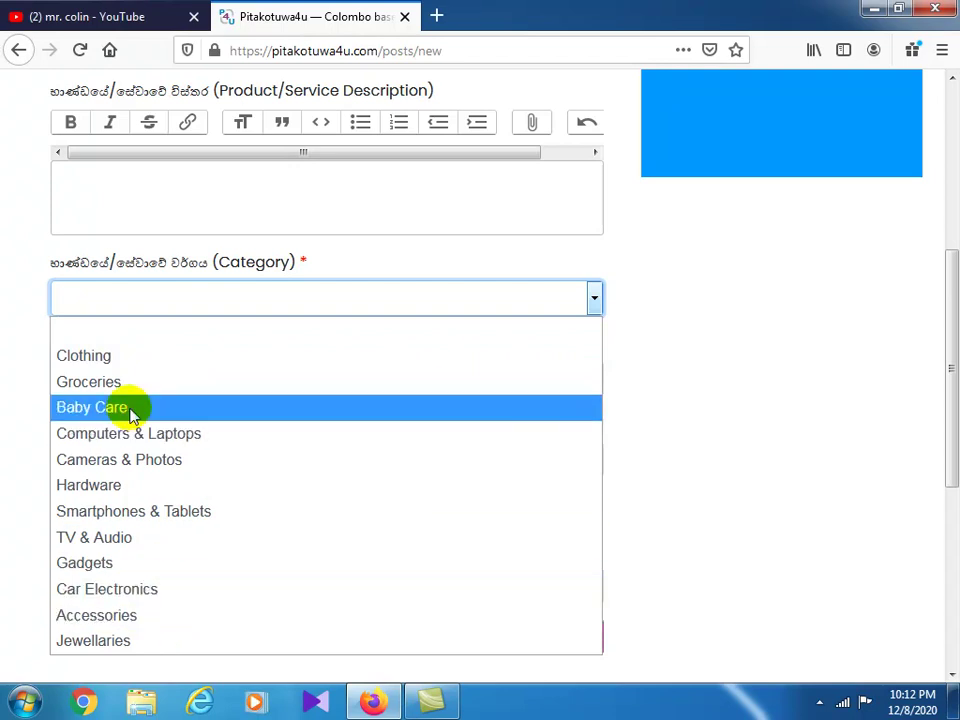
{"action": "left_click", "coordinate": [650, 396]}
Examine the new product form's price, number of units, 300 x 300 pixel image upload and publishing options.
{"action": "scroll", "coordinate": [652, 398], "scroll_direction": "down", "scroll_amount": 5}
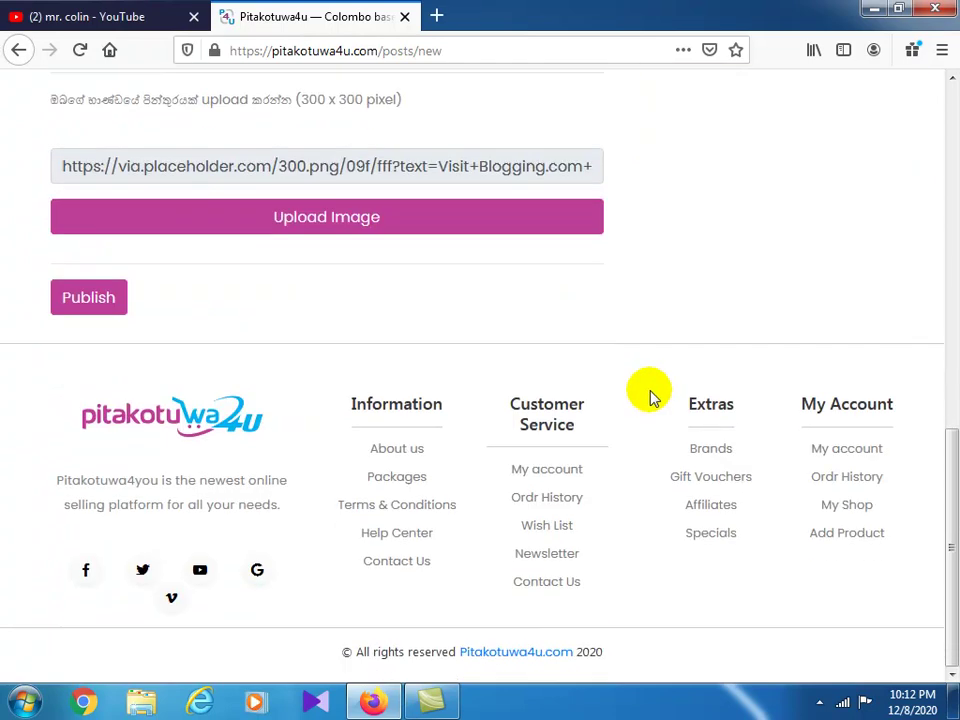
{"action": "scroll", "coordinate": [650, 396], "scroll_direction": "up", "scroll_amount": 3}
{"action": "scroll", "coordinate": [647, 392], "scroll_direction": "up", "scroll_amount": 1}
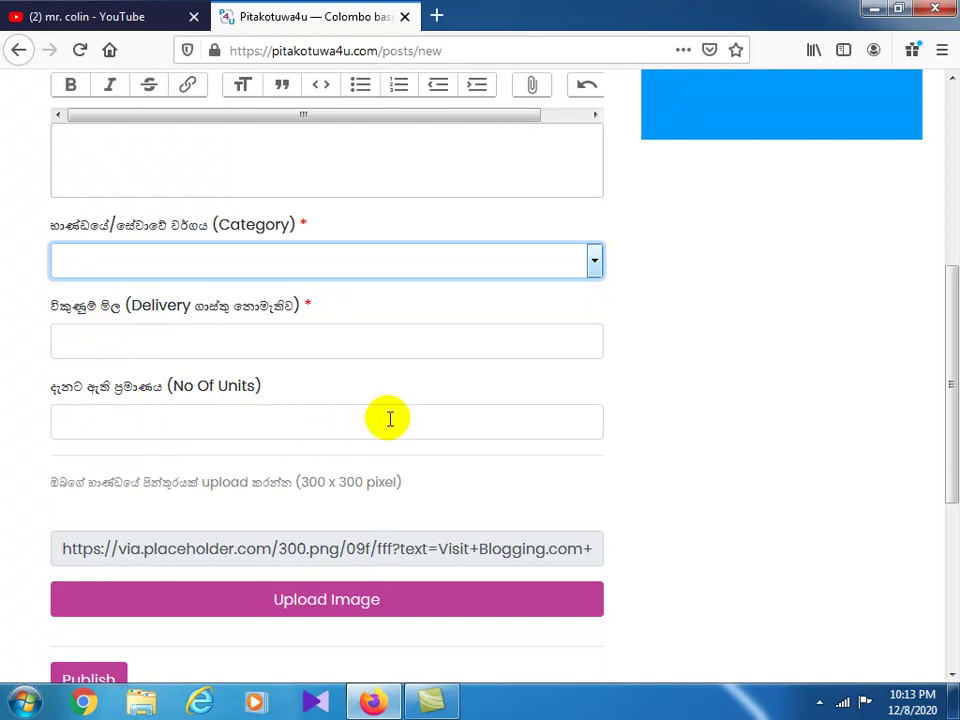
{"action": "scroll", "coordinate": [189, 410], "scroll_direction": "down", "scroll_amount": 3}
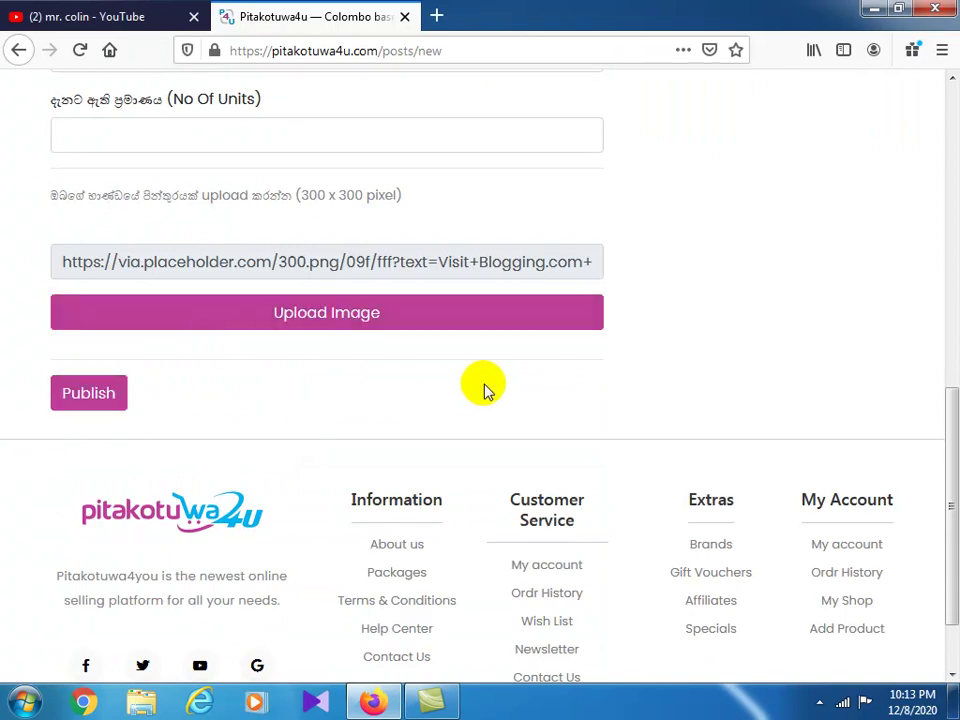
{"action": "scroll", "coordinate": [483, 390], "scroll_direction": "up", "scroll_amount": 8}
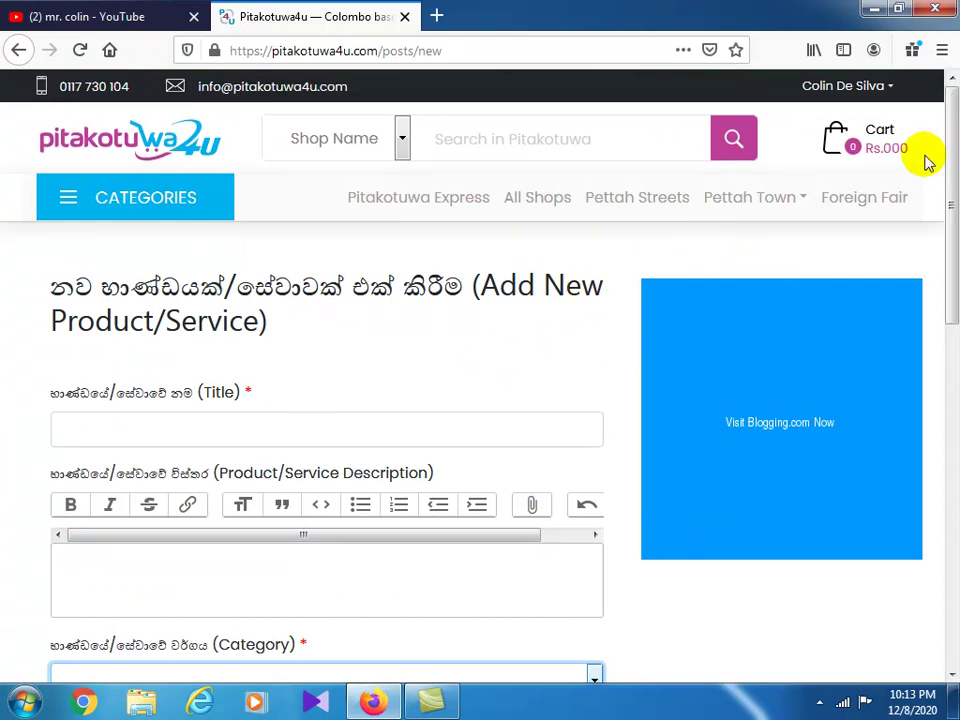
Review the store, dashboard, settings and sign-out options offered for the signed-in account, and close the list without choosing one.
{"action": "left_click", "coordinate": [888, 92]}
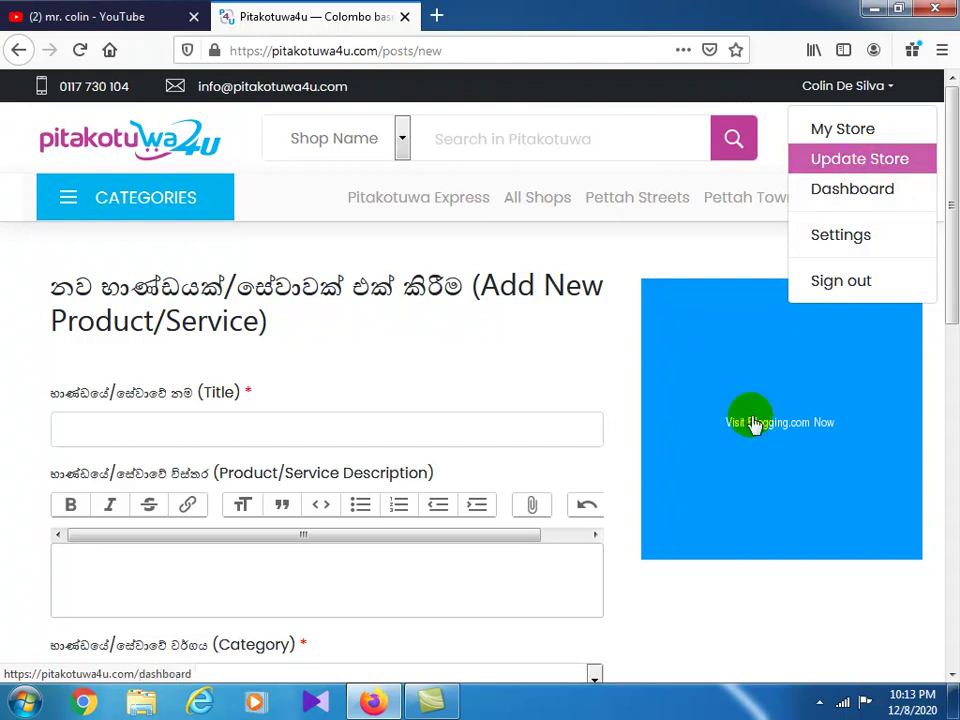
{"action": "scroll", "coordinate": [729, 587], "scroll_direction": "down", "scroll_amount": 2}
{"action": "scroll", "coordinate": [731, 585], "scroll_direction": "down", "scroll_amount": 6}
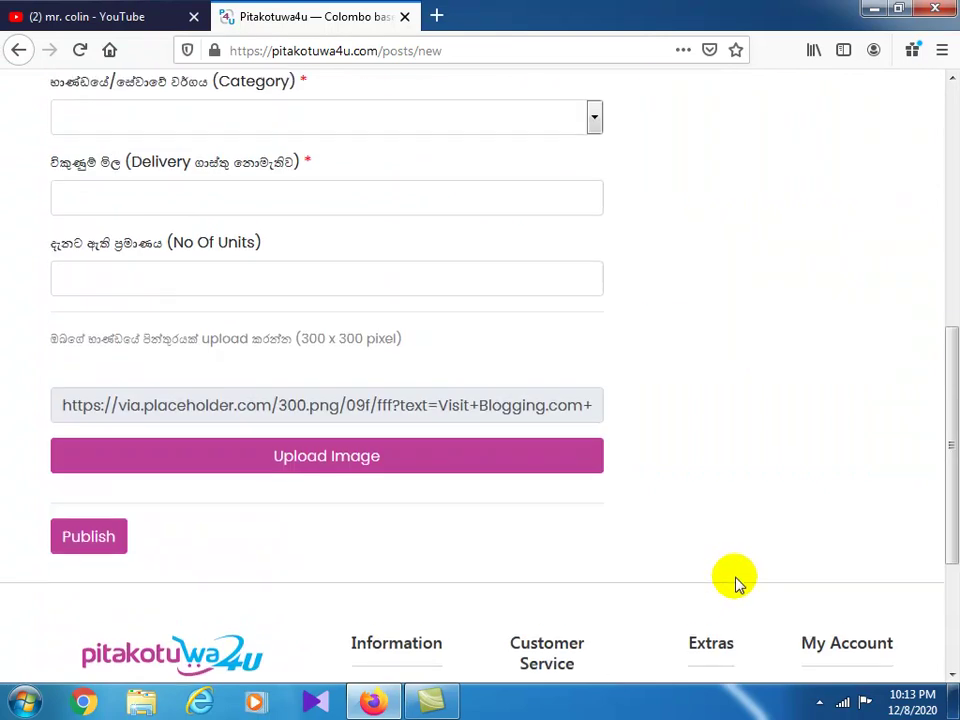
{"action": "scroll", "coordinate": [744, 568], "scroll_direction": "up", "scroll_amount": 2}
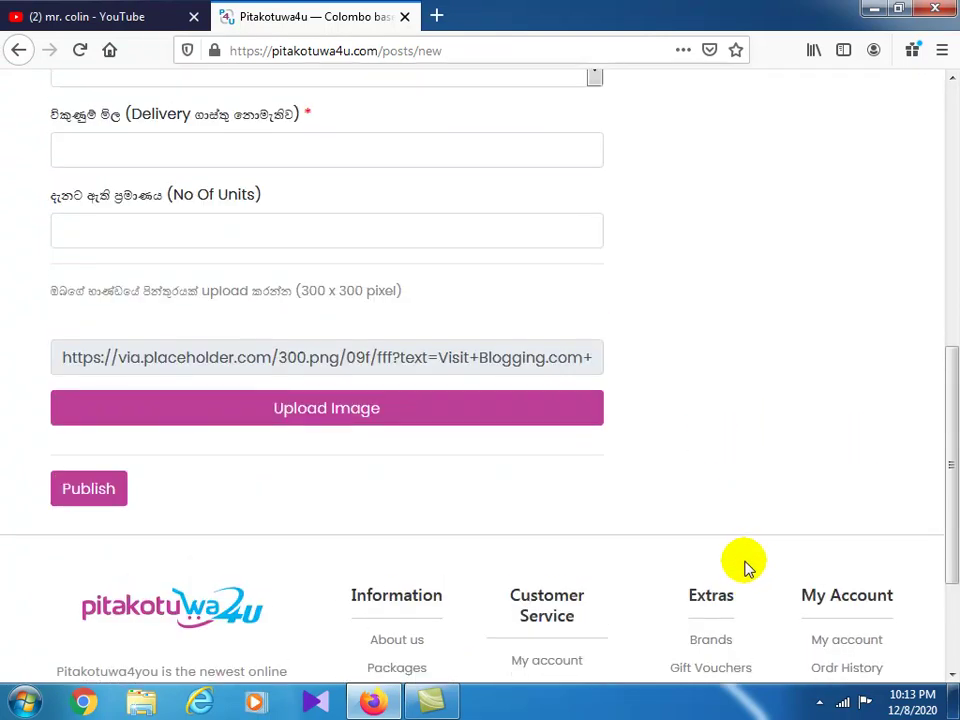
{"action": "scroll", "coordinate": [776, 500], "scroll_direction": "up", "scroll_amount": 4}
{"action": "scroll", "coordinate": [776, 500], "scroll_direction": "up", "scroll_amount": 2}
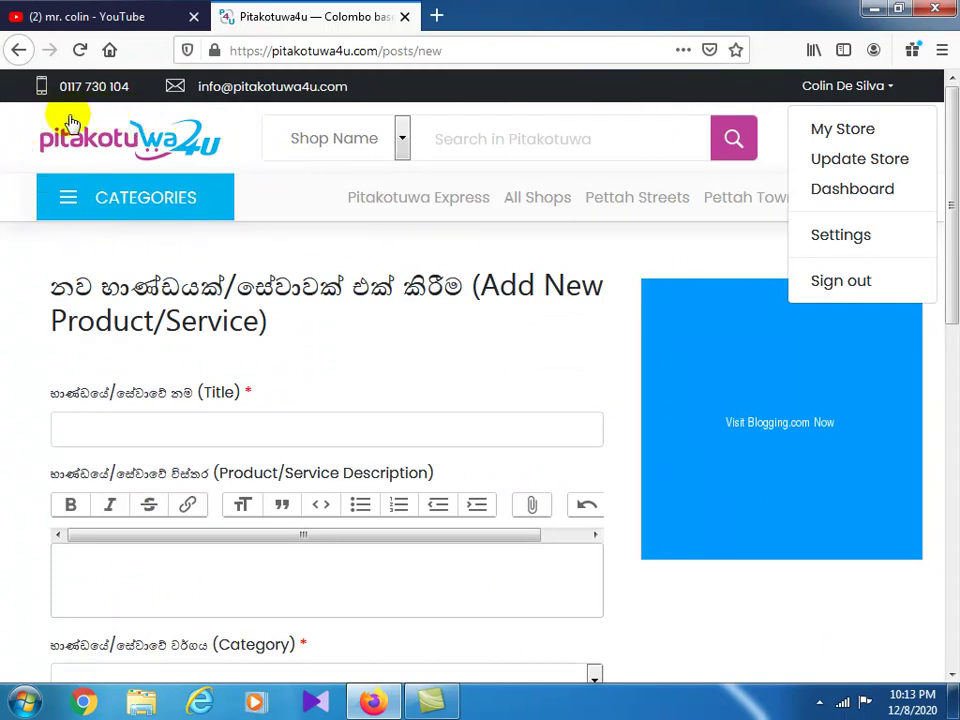
{"action": "left_click", "coordinate": [450, 258]}
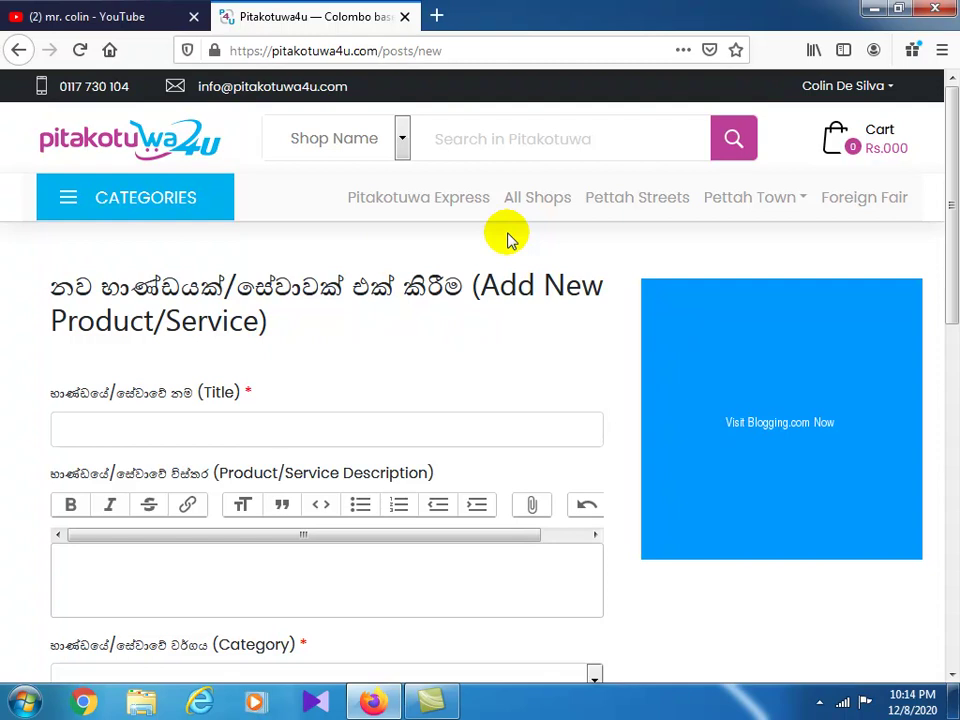
{"action": "scroll", "coordinate": [507, 237], "scroll_direction": "down", "scroll_amount": 3}
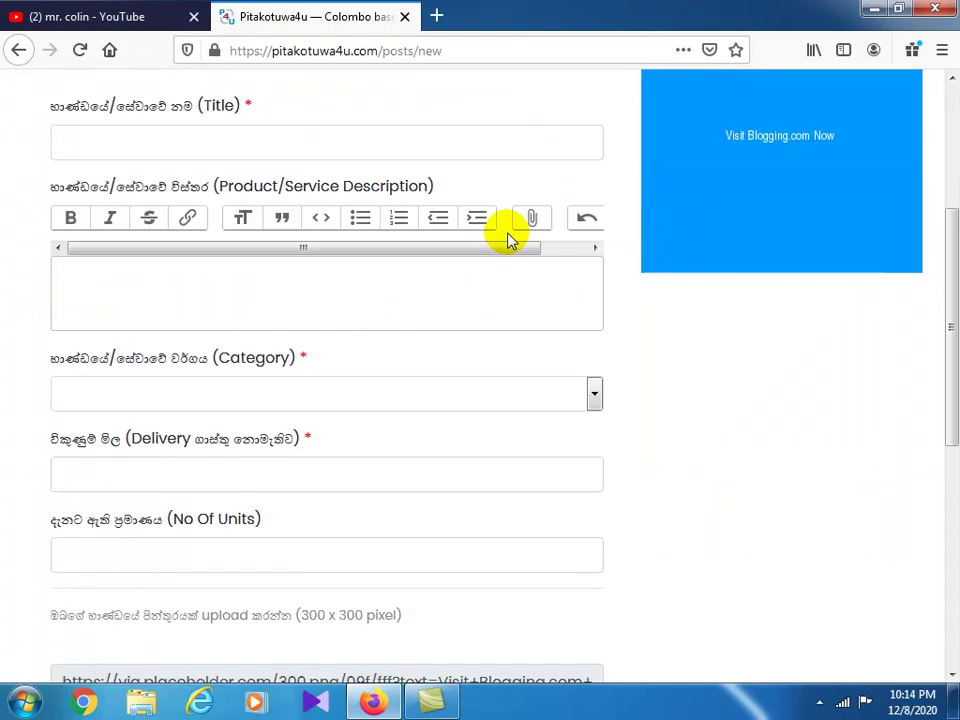
{"action": "scroll", "coordinate": [507, 237], "scroll_direction": "down", "scroll_amount": 3}
{"action": "scroll", "coordinate": [507, 237], "scroll_direction": "up", "scroll_amount": 4}
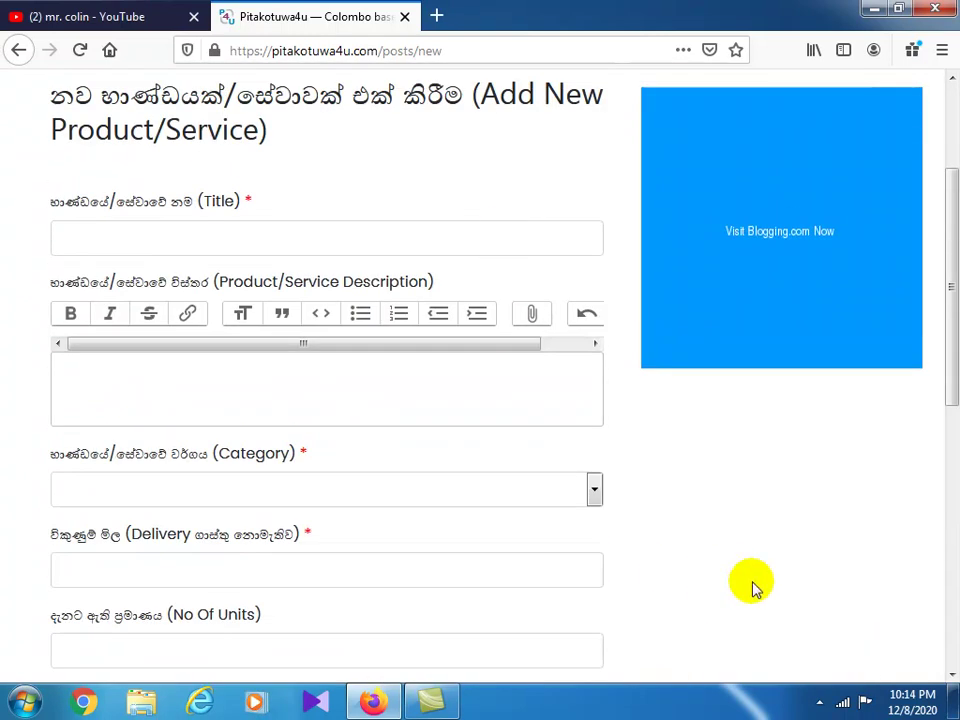
{"action": "left_click", "coordinate": [821, 700]}
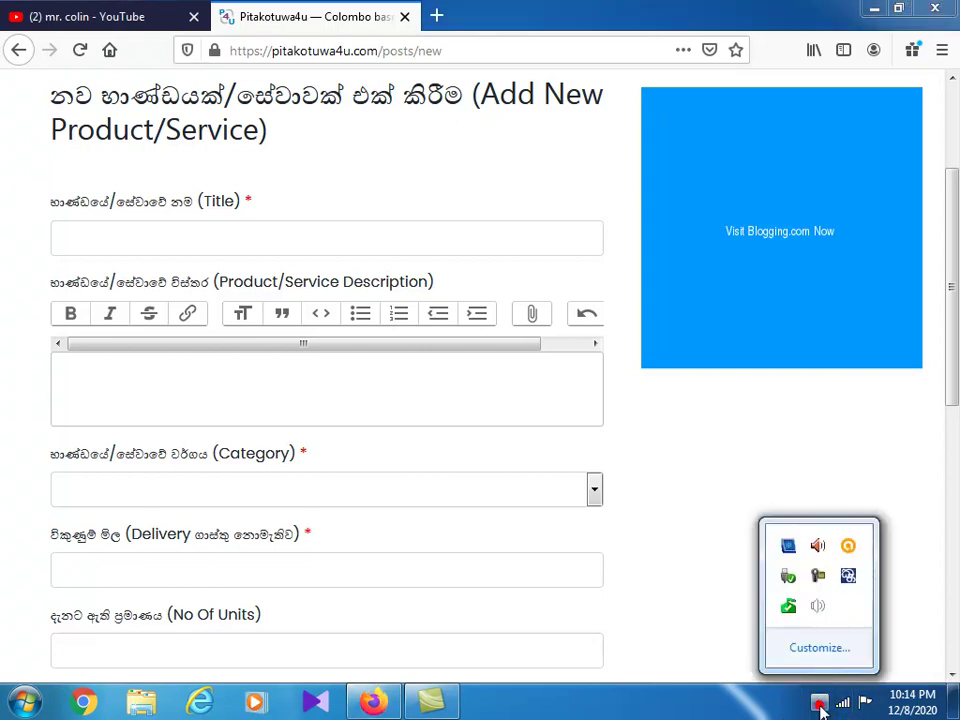
{"action": "right_click", "coordinate": [818, 578]}
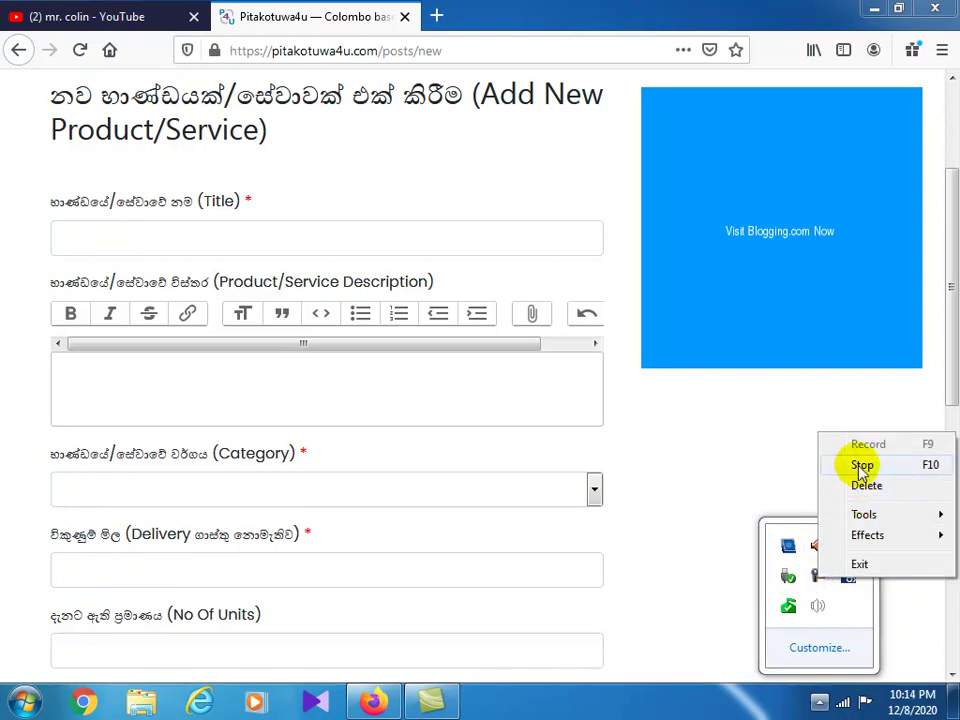